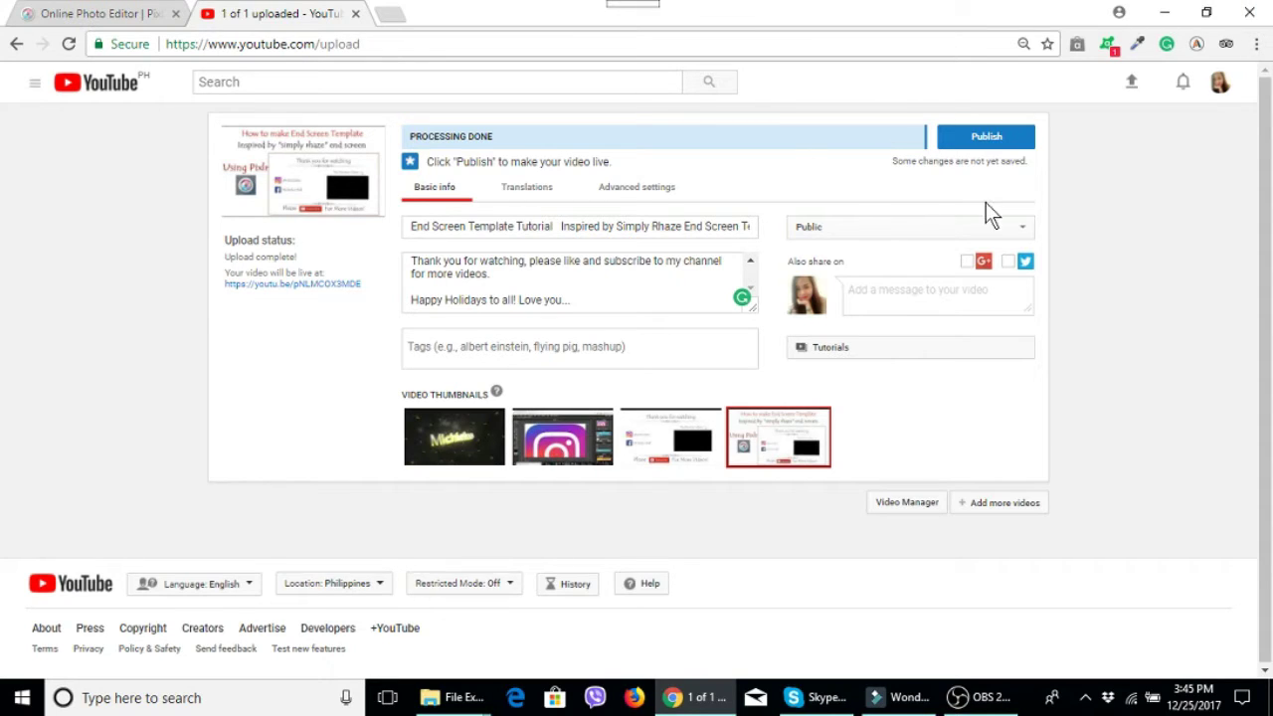
# Publish the uploaded video and open its end screen and annotations editor
pyautogui.click(979, 143)
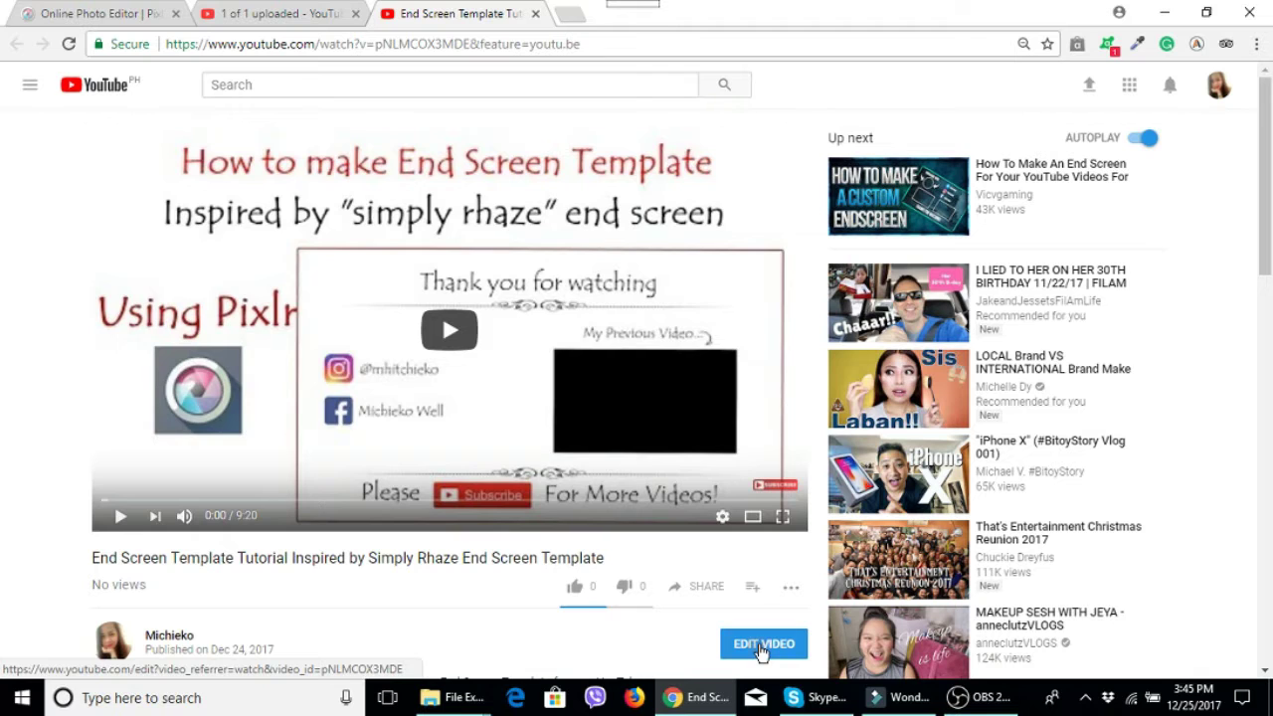
pyautogui.click(761, 647)
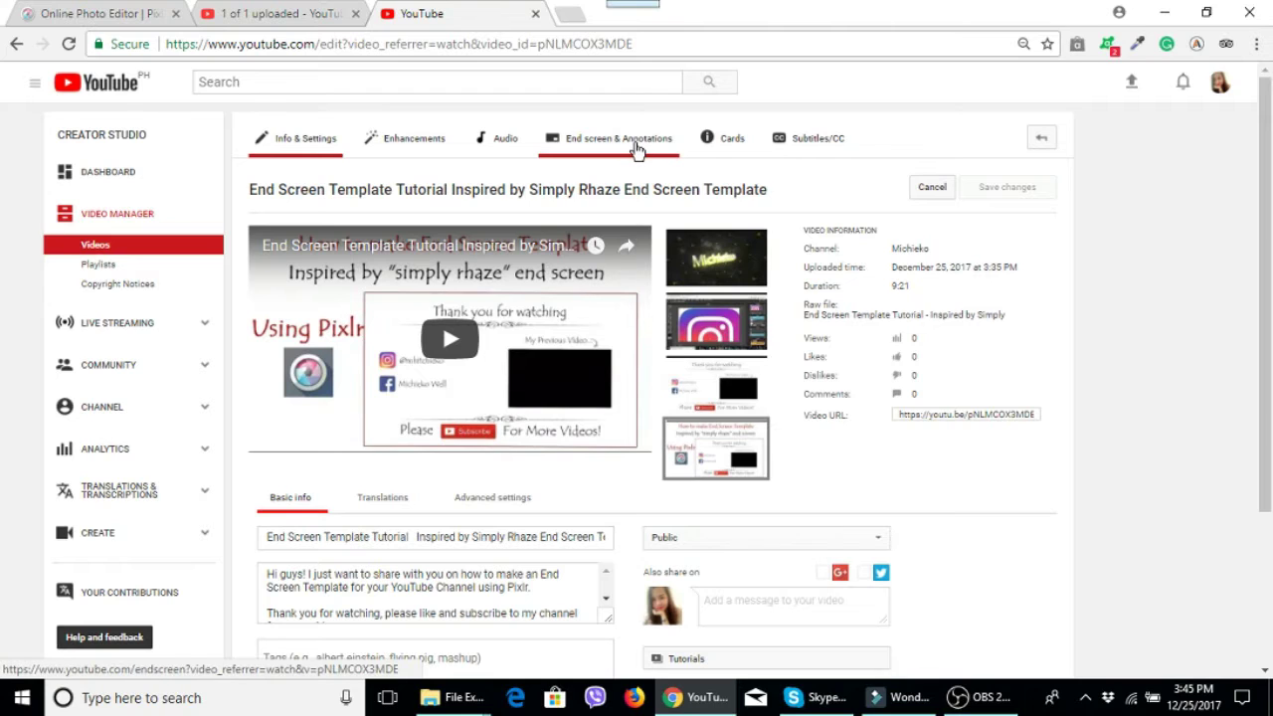
pyautogui.click(637, 148)
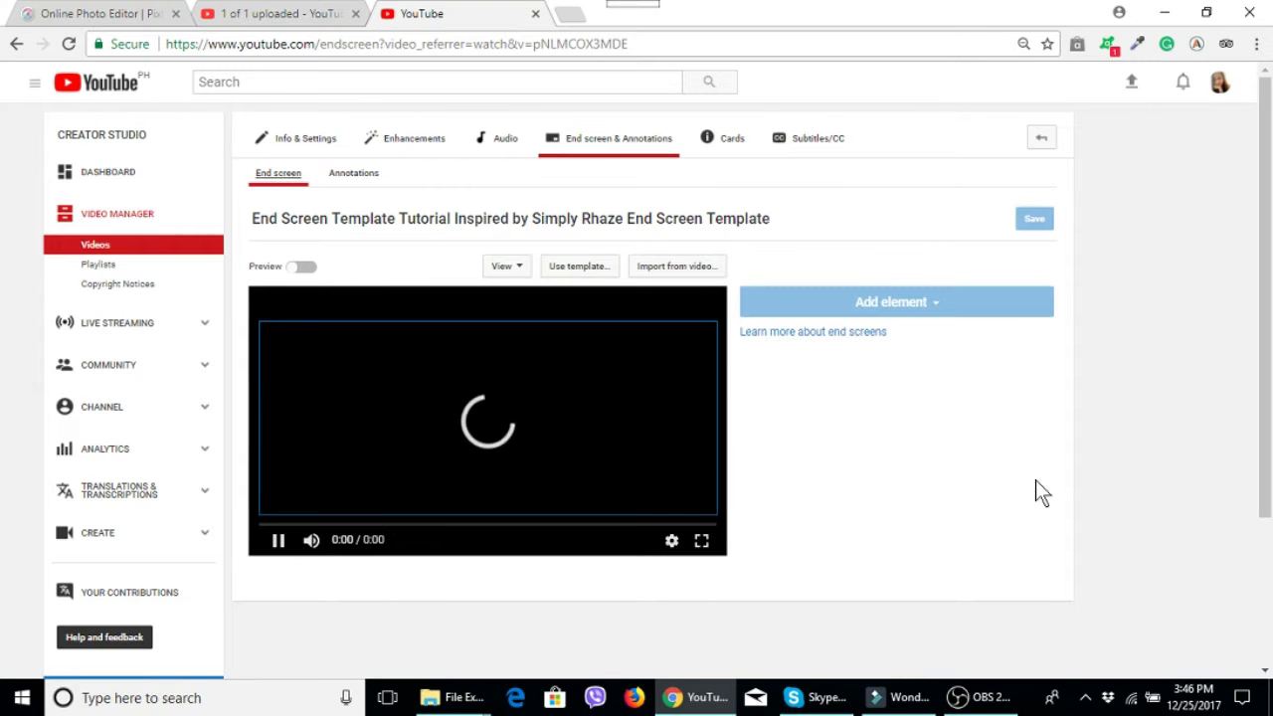
# Set the end screen to start at about 9:15 on the timeline and play the video from there
pyautogui.moveTo(1269, 209); pyautogui.dragTo(1271, 333)
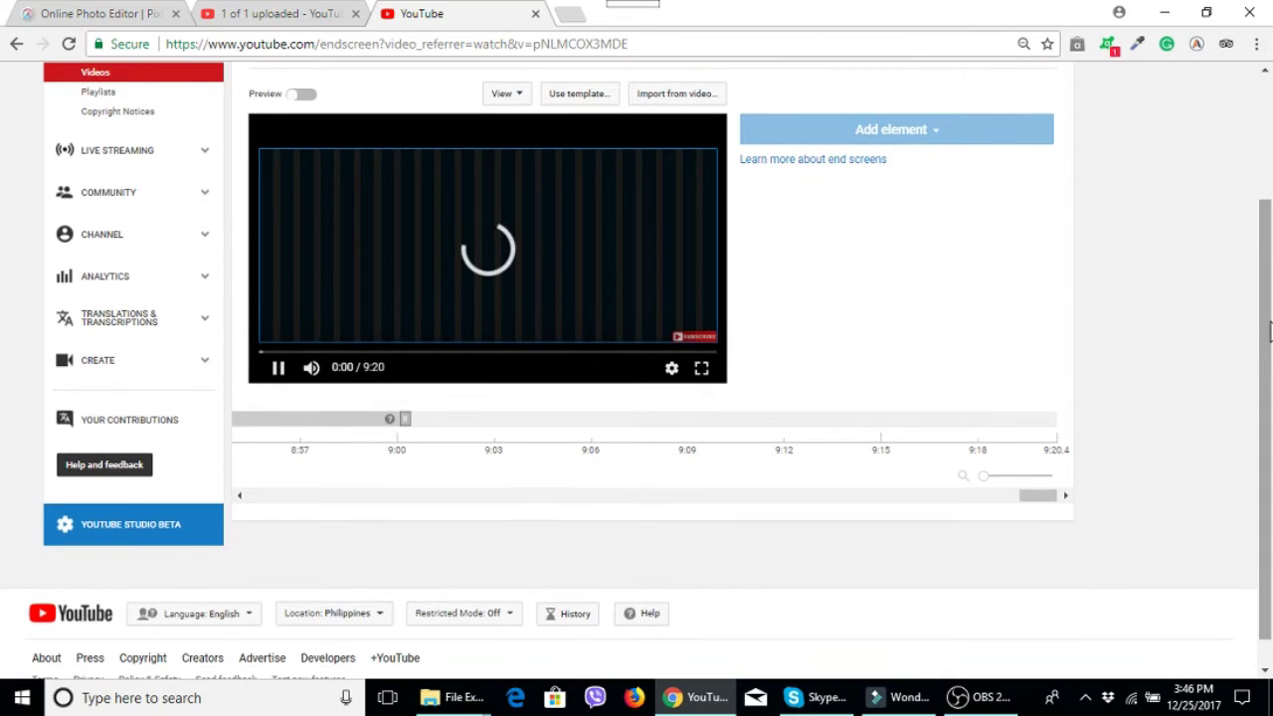
pyautogui.click(408, 423)
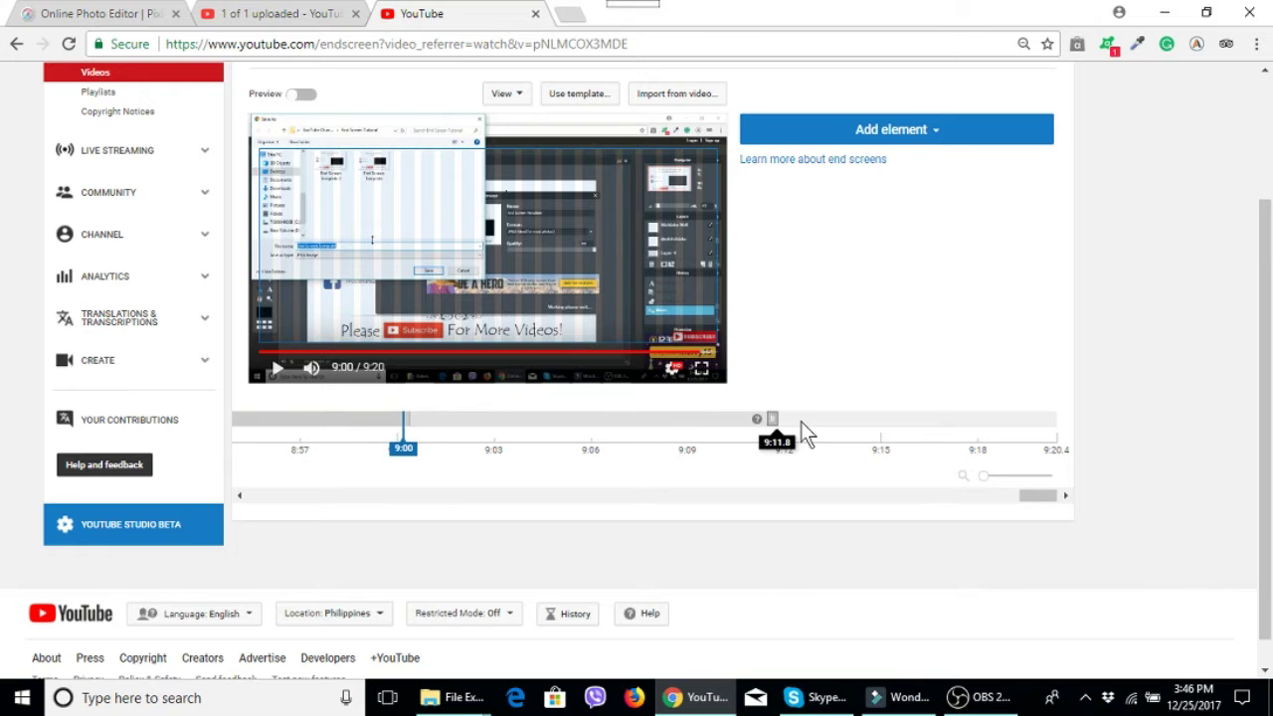
pyautogui.click(912, 423)
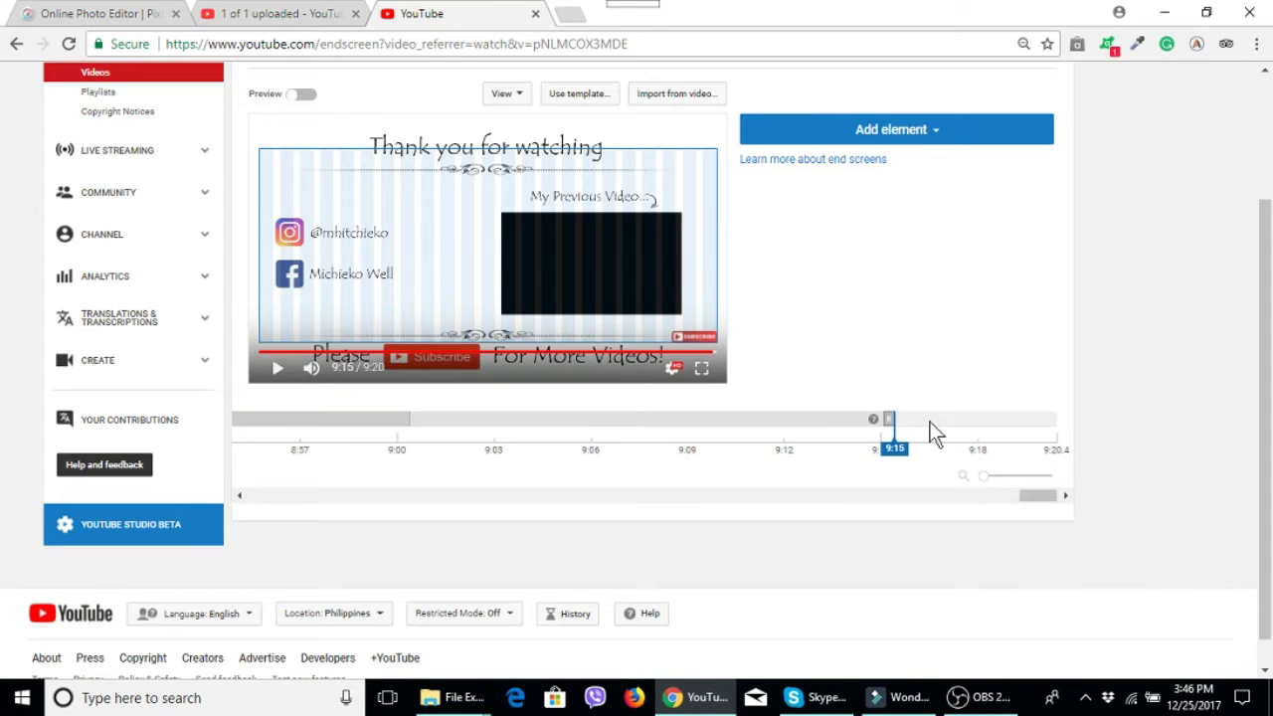
pyautogui.click(879, 419)
pyautogui.moveTo(879, 419)
pyautogui.mouseDown()
pyautogui.moveTo(897, 418)
pyautogui.moveTo(881, 418)
pyautogui.mouseUp()
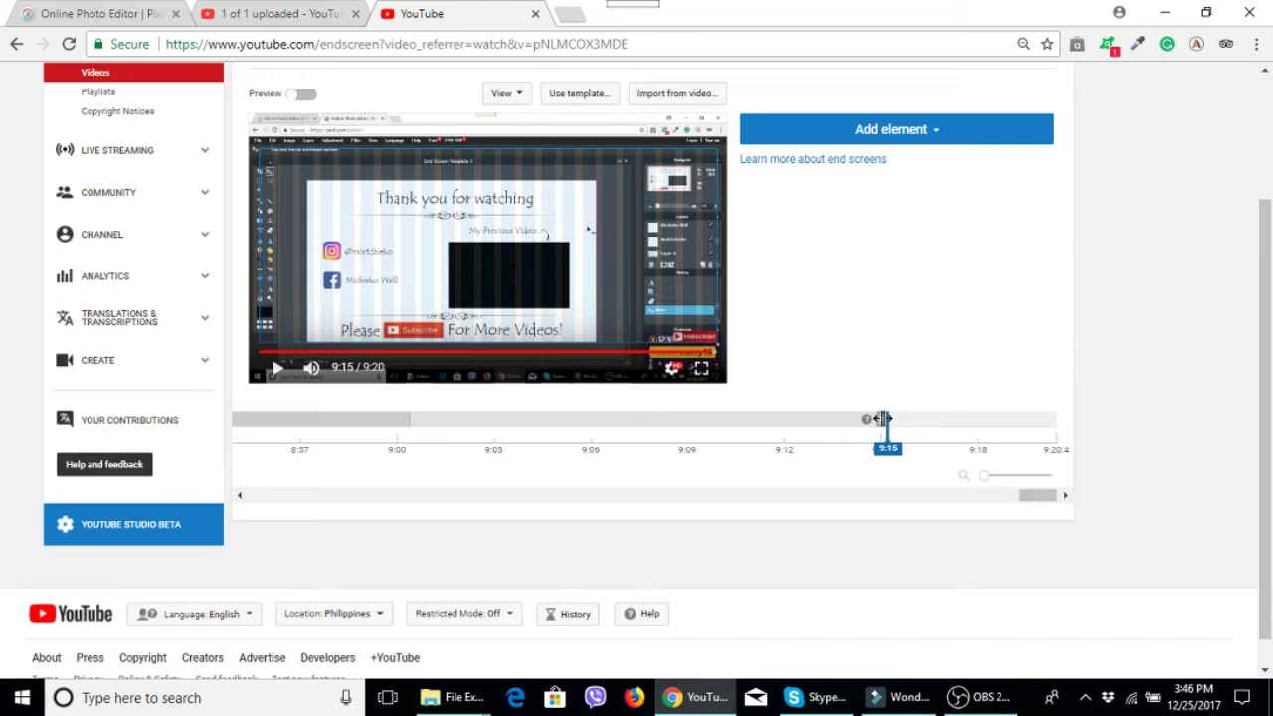
pyautogui.click(277, 374)
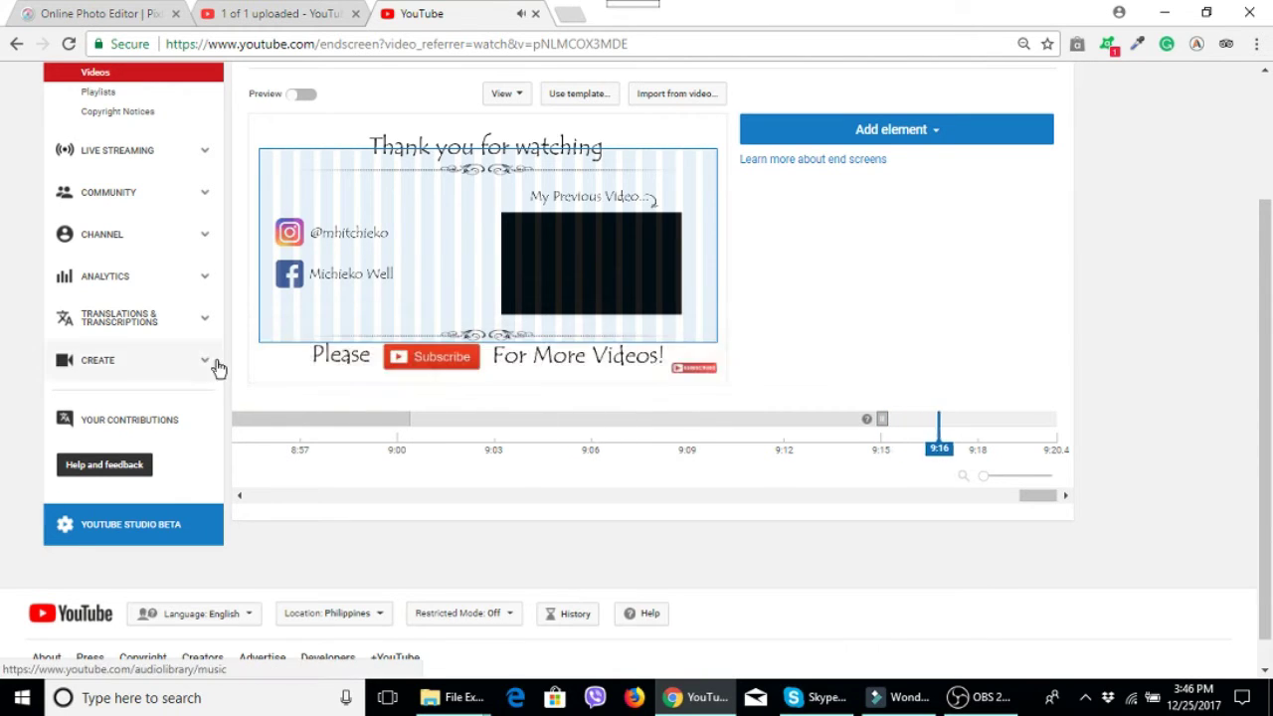
pyautogui.click(279, 369)
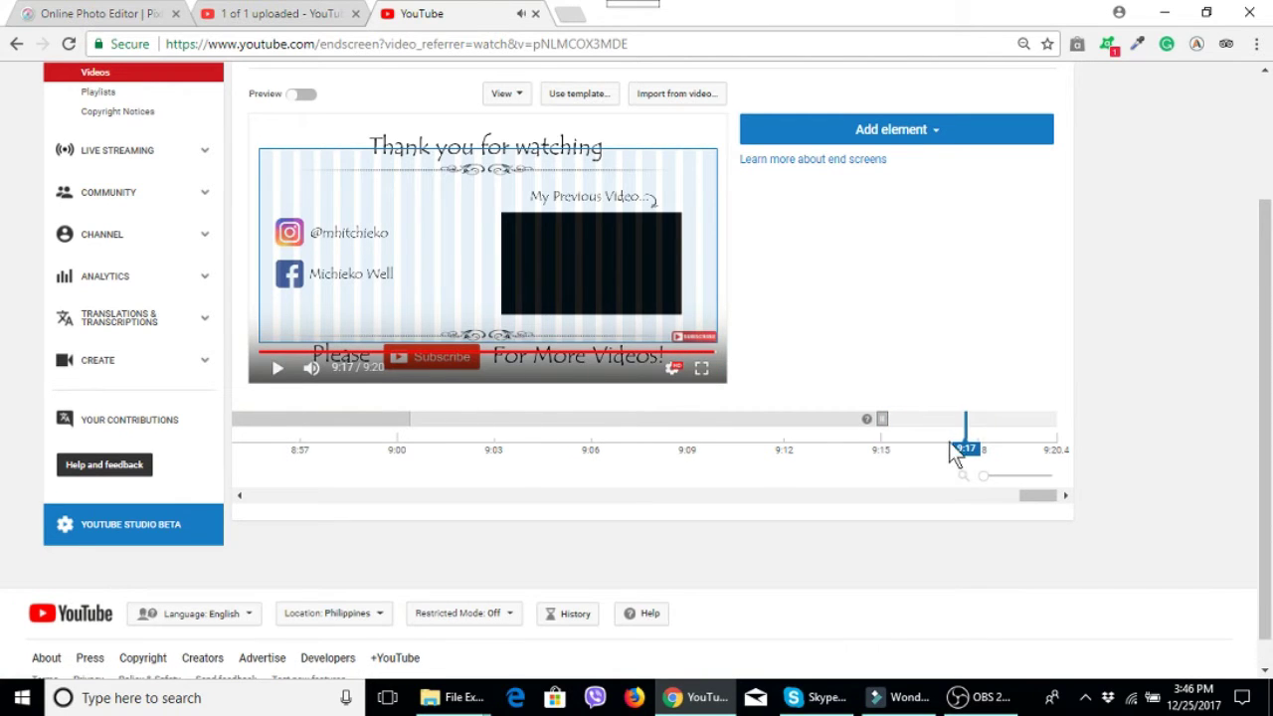
# Try an end screen start of about 9:12 and play up to the "Thank you for watching" card
pyautogui.moveTo(965, 429); pyautogui.dragTo(795, 437)
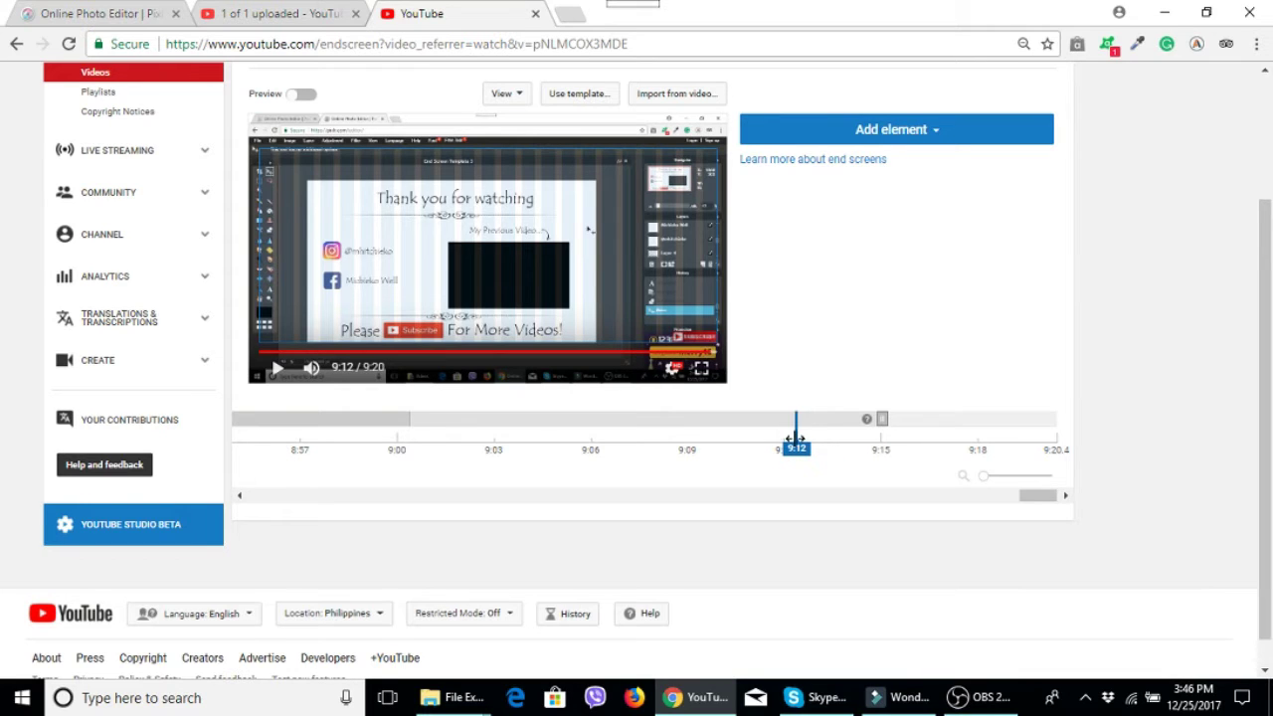
pyautogui.click(882, 423)
pyautogui.moveTo(882, 423); pyautogui.dragTo(808, 425)
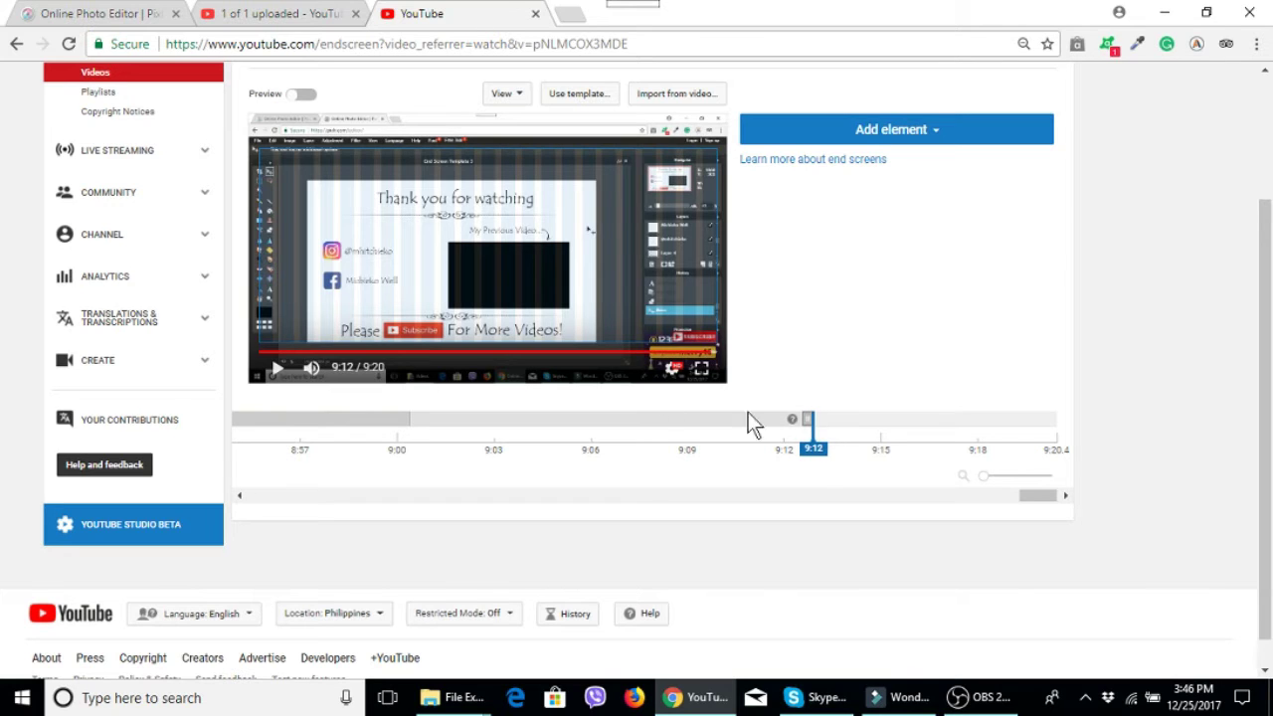
pyautogui.click(279, 373)
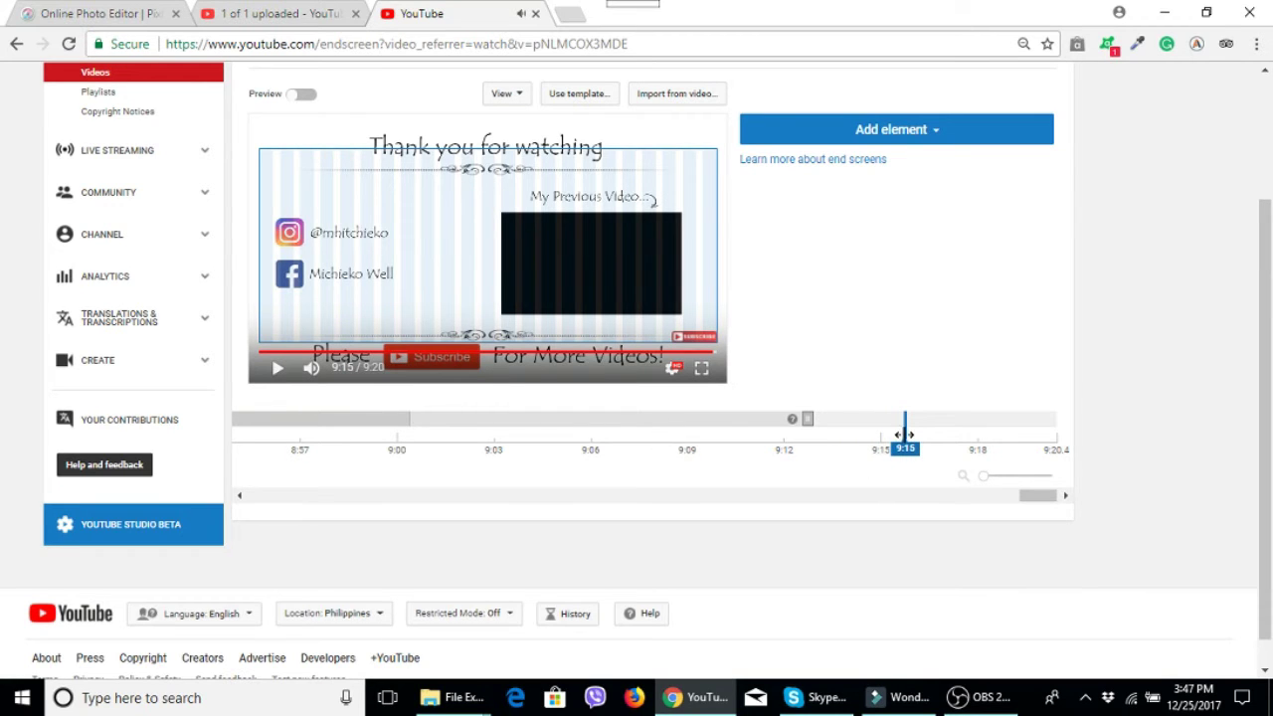
pyautogui.moveTo(904, 431); pyautogui.dragTo(891, 432)
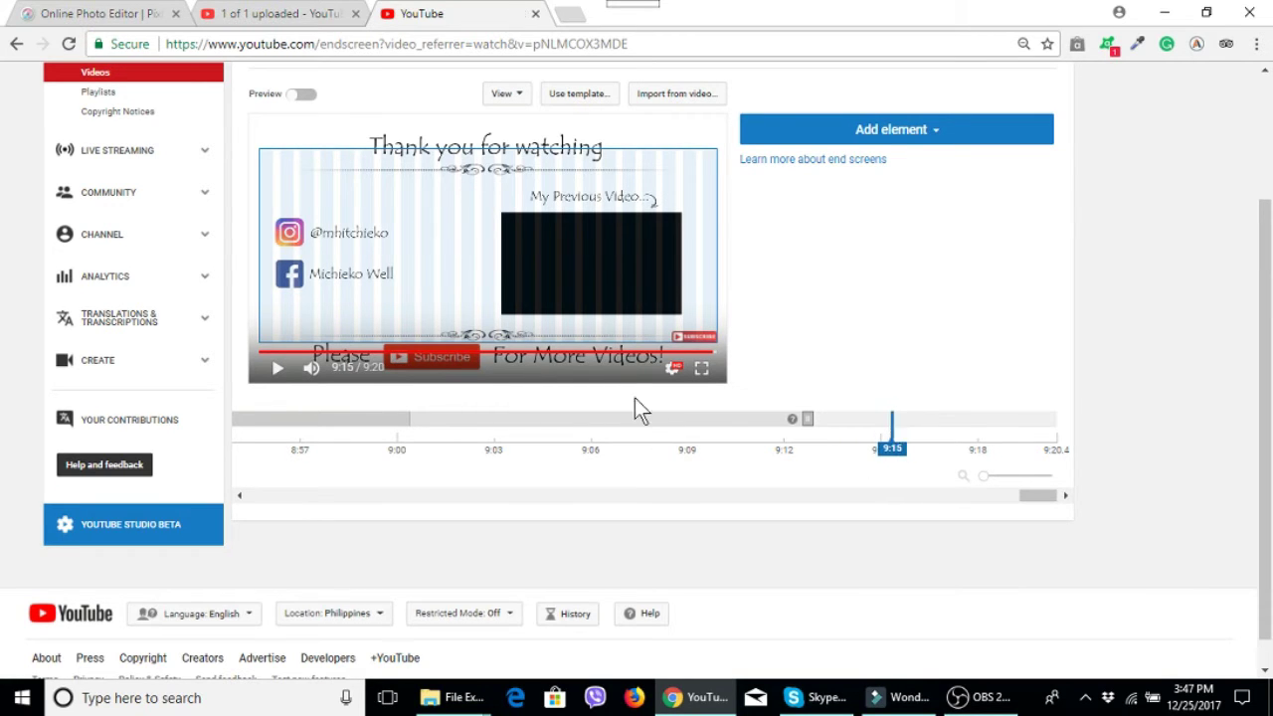
# Return the end screen start to about 9:15 and fine-tune it against the beginning of the "Thank you for watching" card
pyautogui.click(809, 418)
pyautogui.moveTo(876, 426); pyautogui.dragTo(886, 422)
pyautogui.click(275, 370)
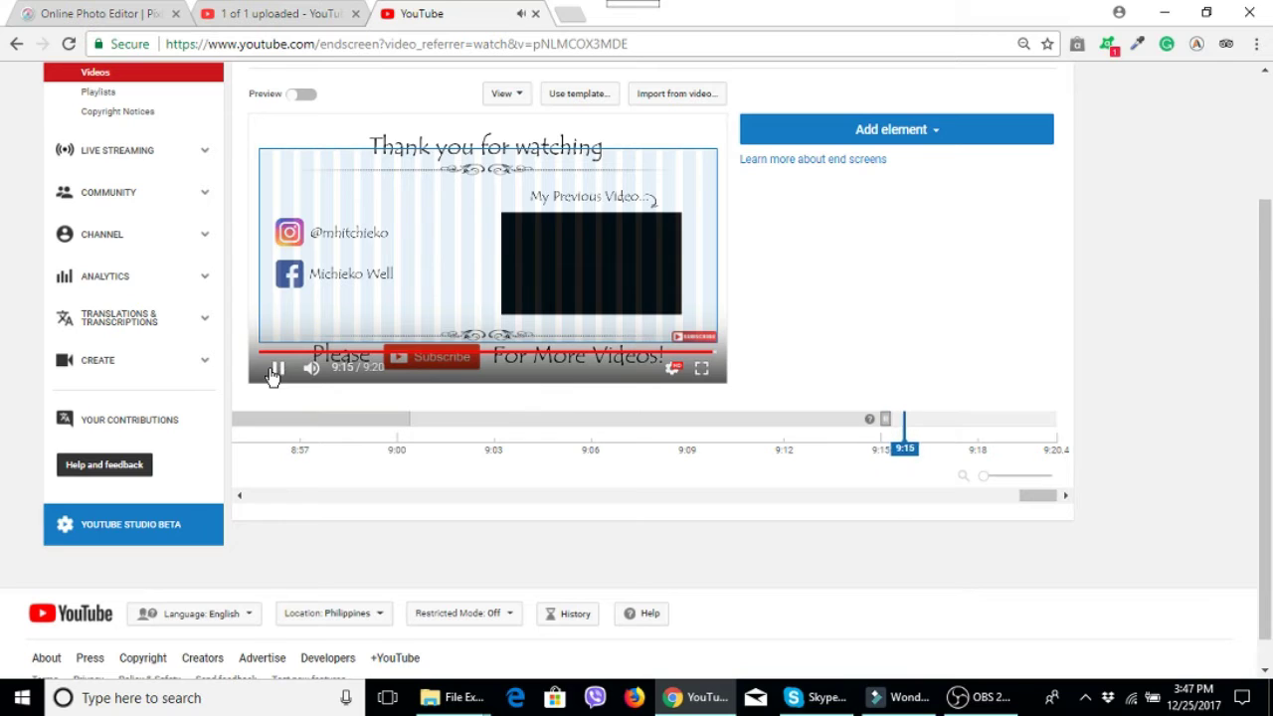
pyautogui.click(881, 420)
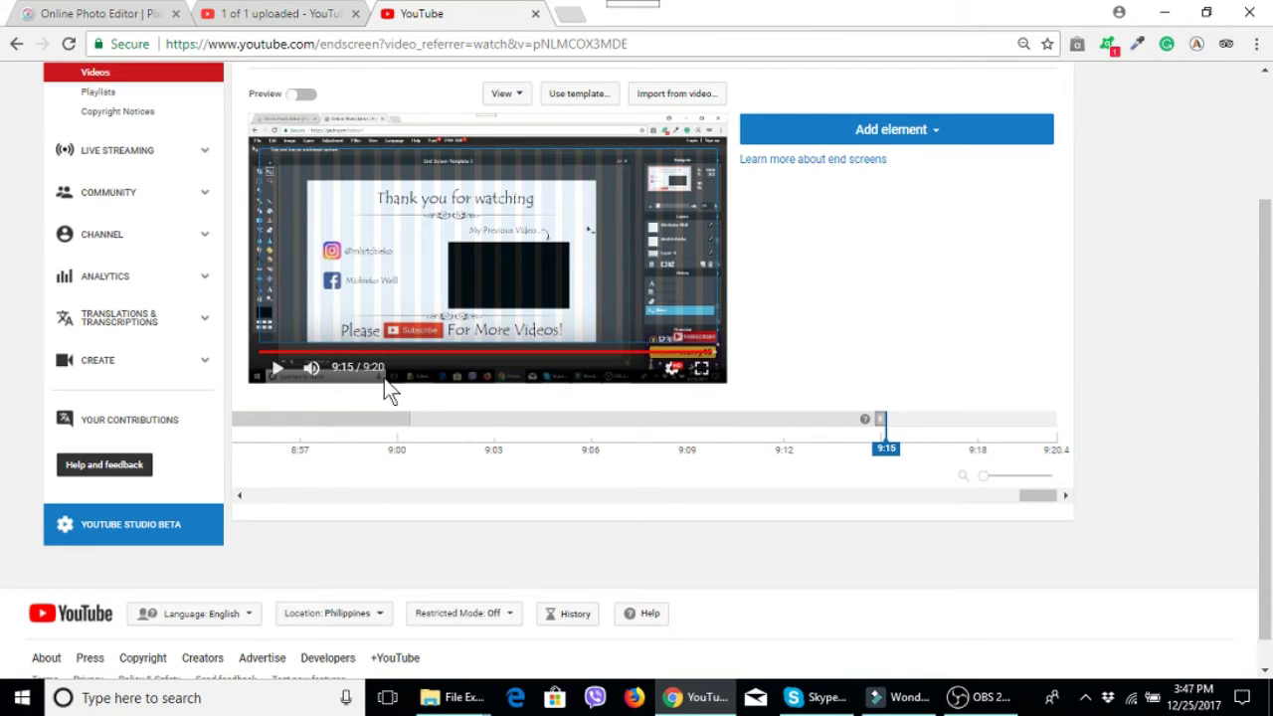
pyautogui.click(276, 370)
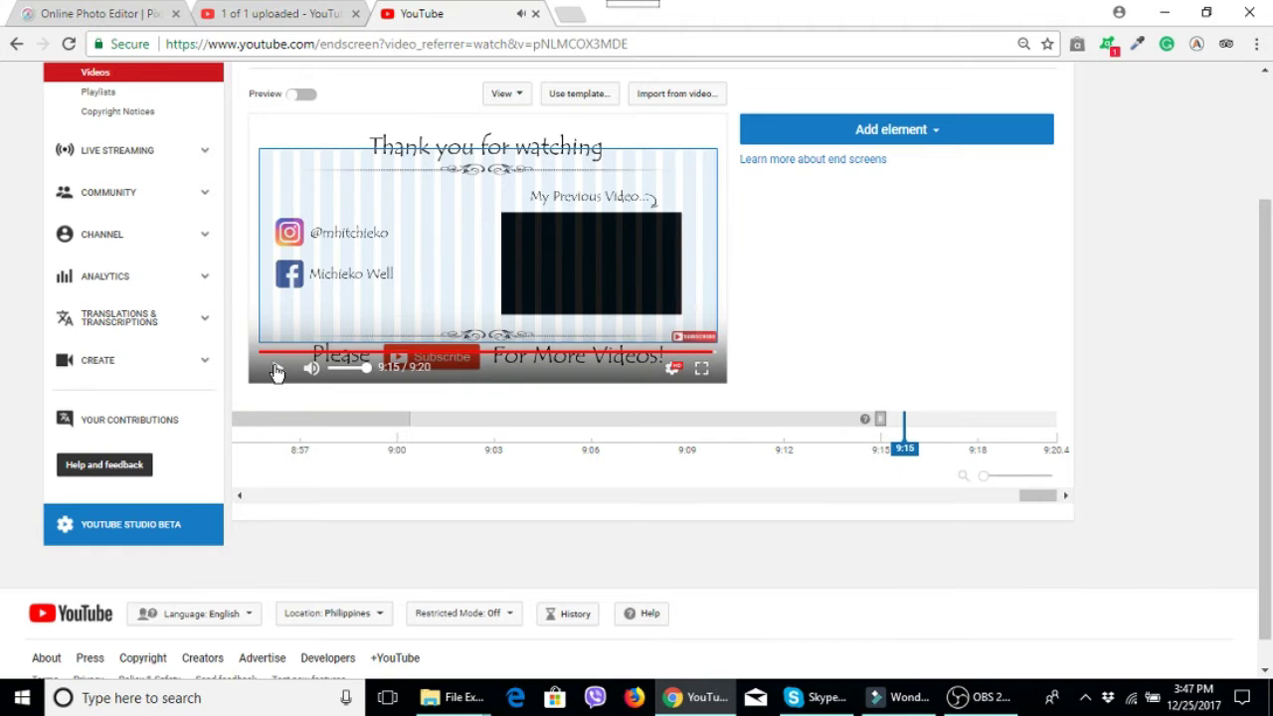
pyautogui.click(881, 421)
pyautogui.moveTo(885, 422); pyautogui.dragTo(890, 421)
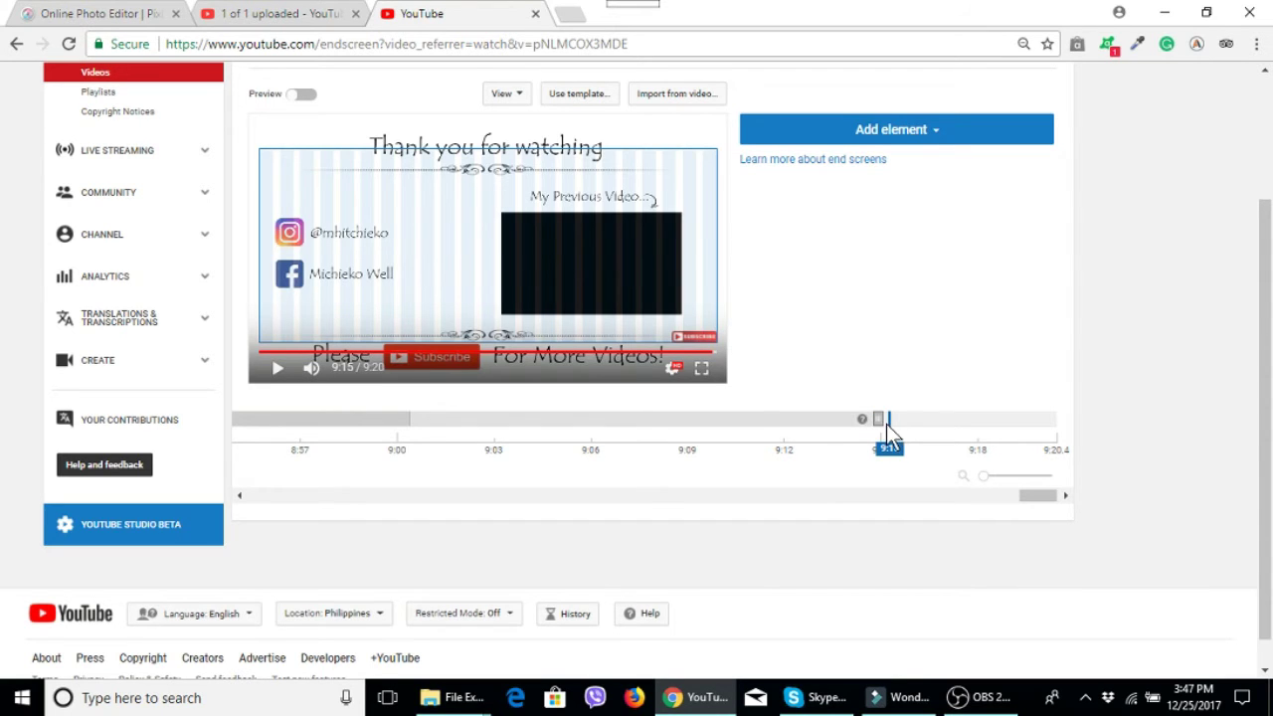
pyautogui.moveTo(888, 422); pyautogui.dragTo(879, 422)
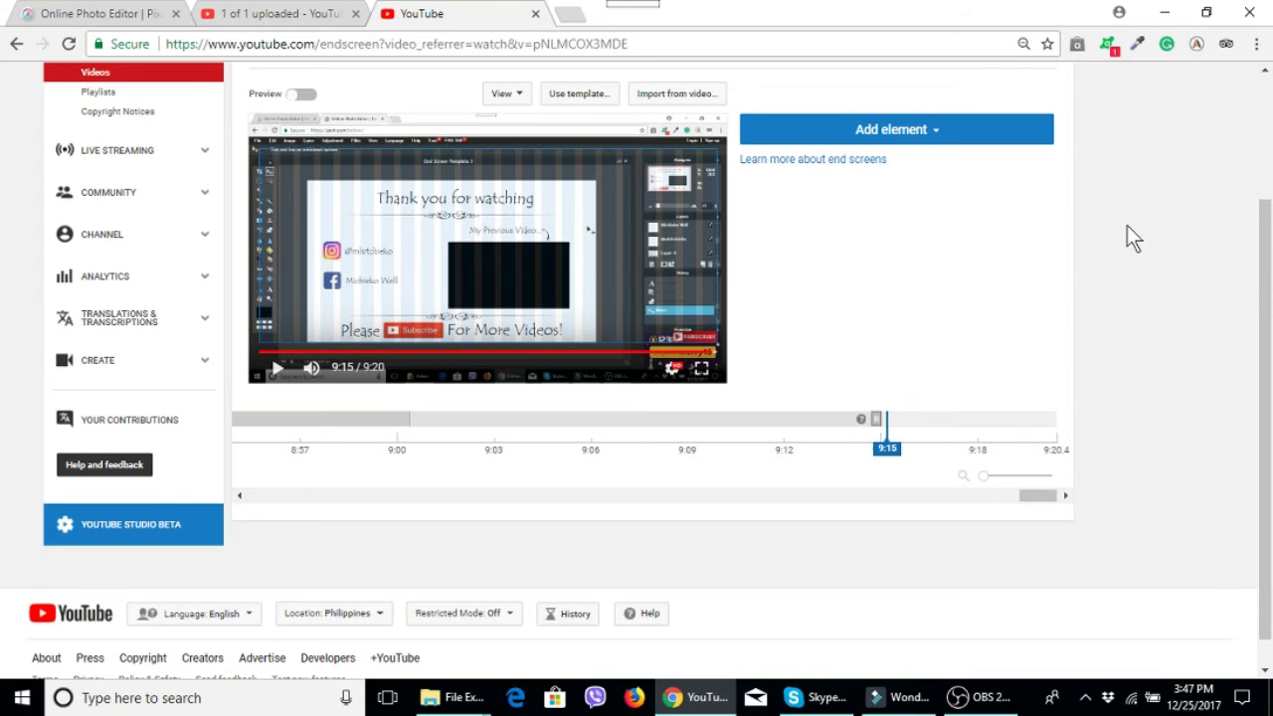
# Apply the "1 Video | 1 Subscribe" template with the subscribe circle at lower left and the video at lower right
pyautogui.click(580, 95)
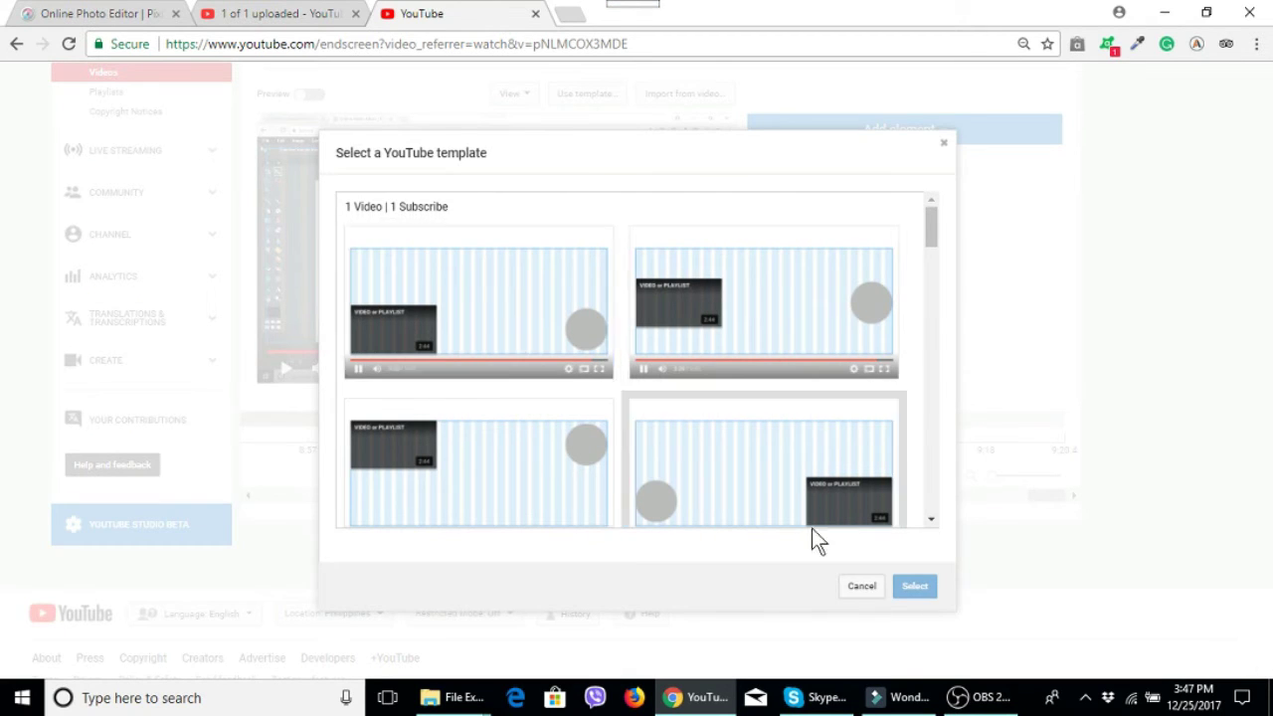
pyautogui.click(771, 486)
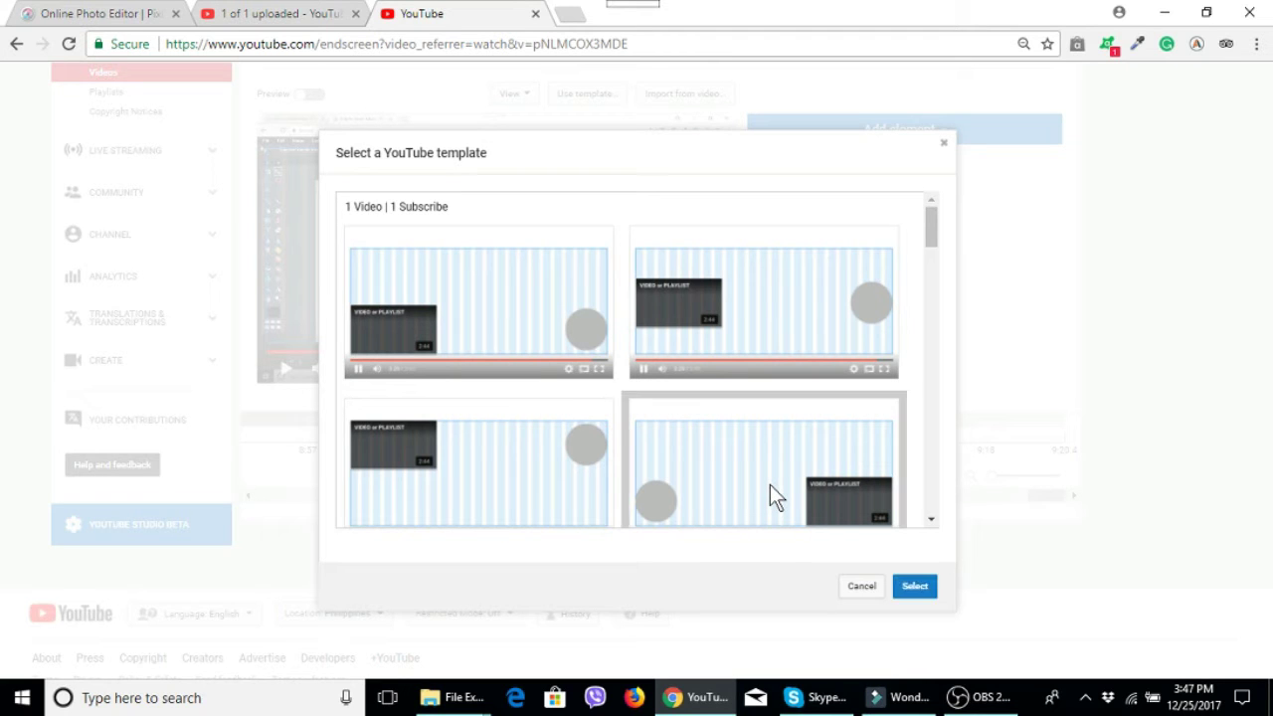
pyautogui.click(912, 587)
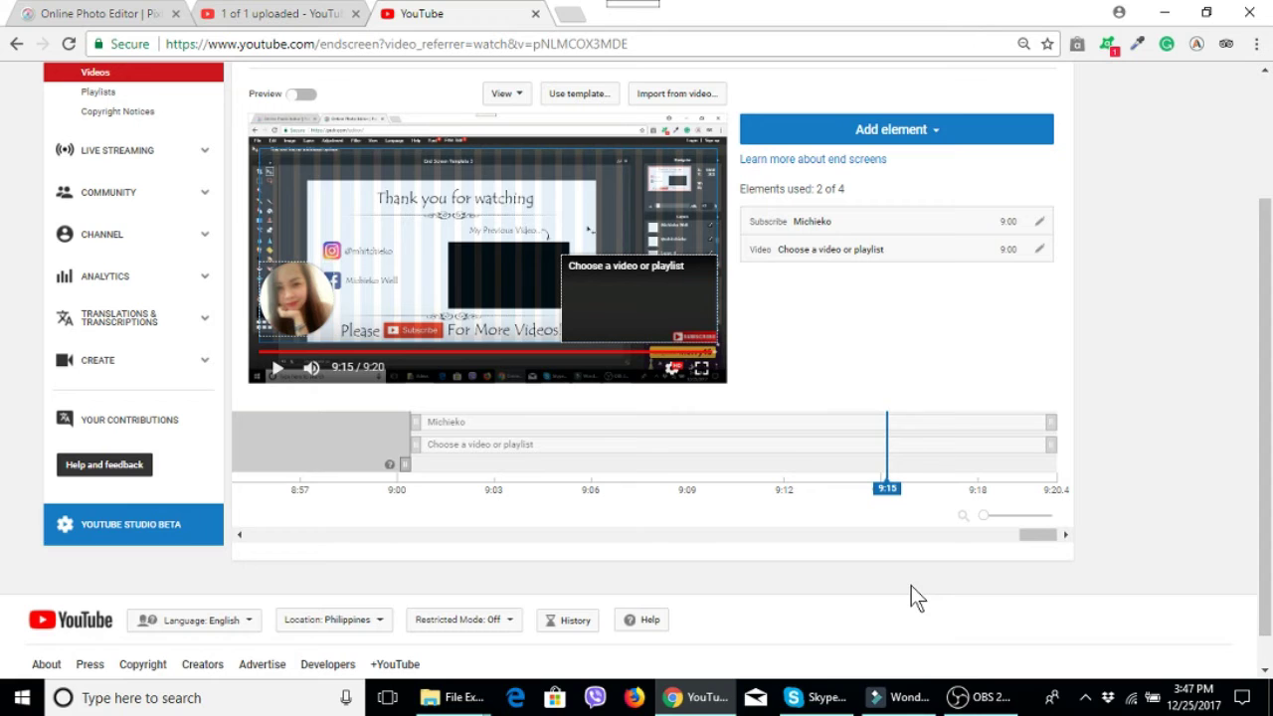
# Set both the subscribe and video elements to start at 9:15, in line with the "Thank you for watching" card
pyautogui.moveTo(428, 446); pyautogui.dragTo(885, 468)
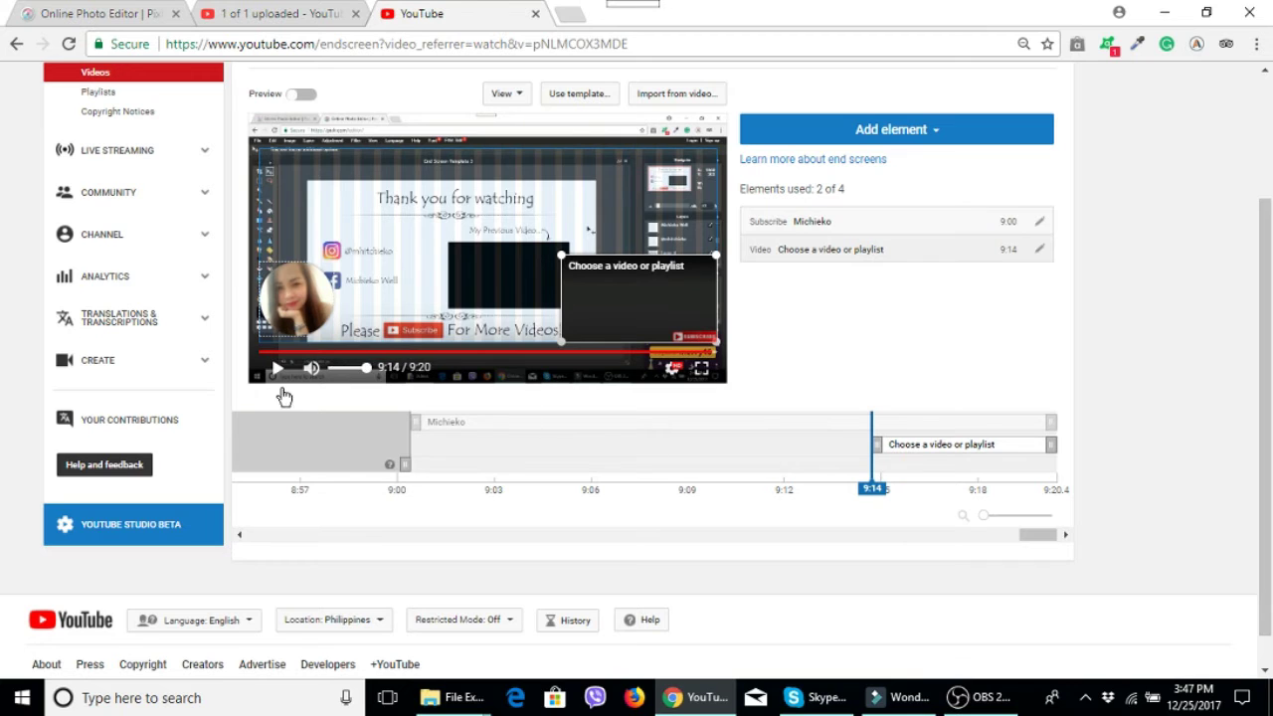
pyautogui.moveTo(414, 428); pyautogui.dragTo(886, 447)
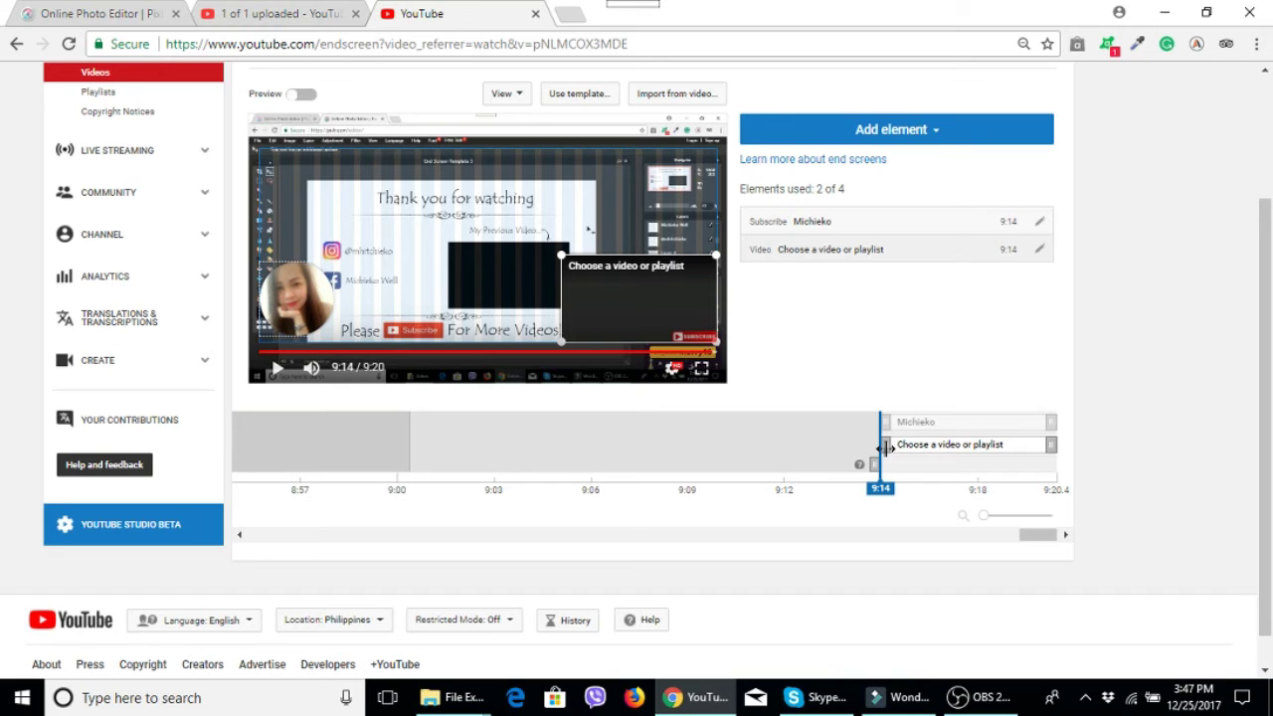
pyautogui.click(279, 369)
pyautogui.click(279, 369)
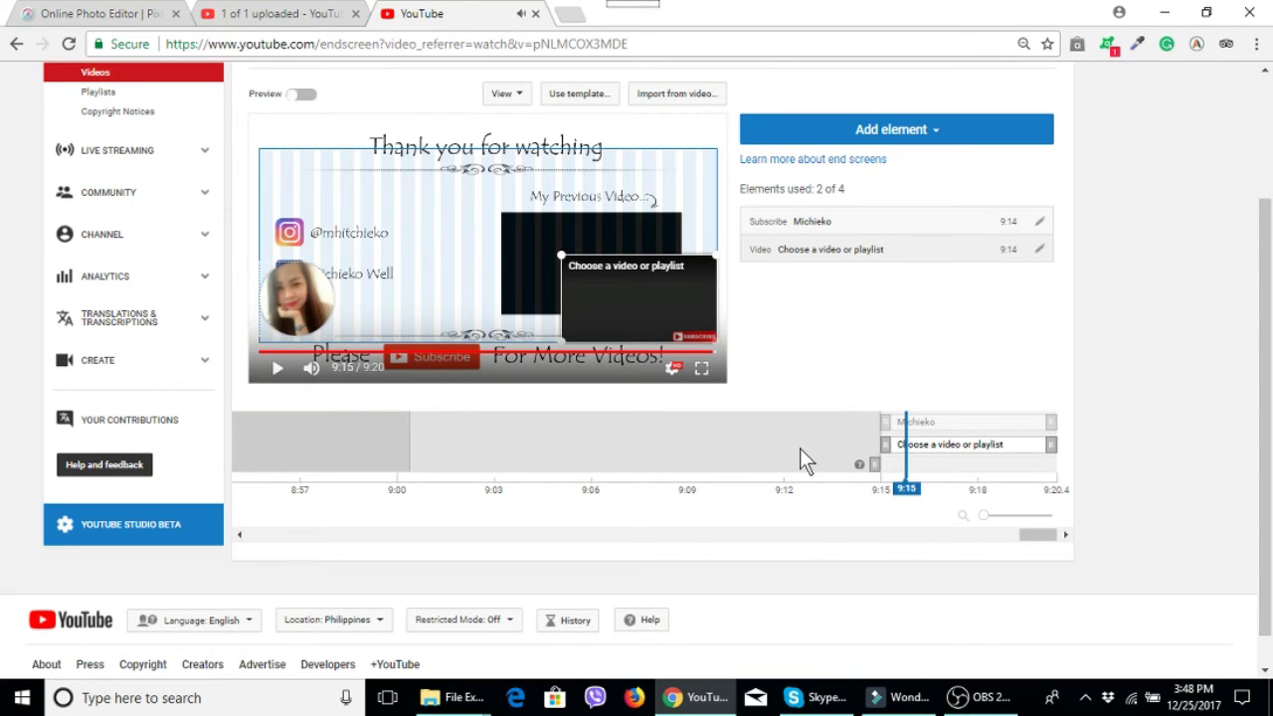
pyautogui.moveTo(884, 444); pyautogui.dragTo(898, 424)
pyautogui.click(893, 423)
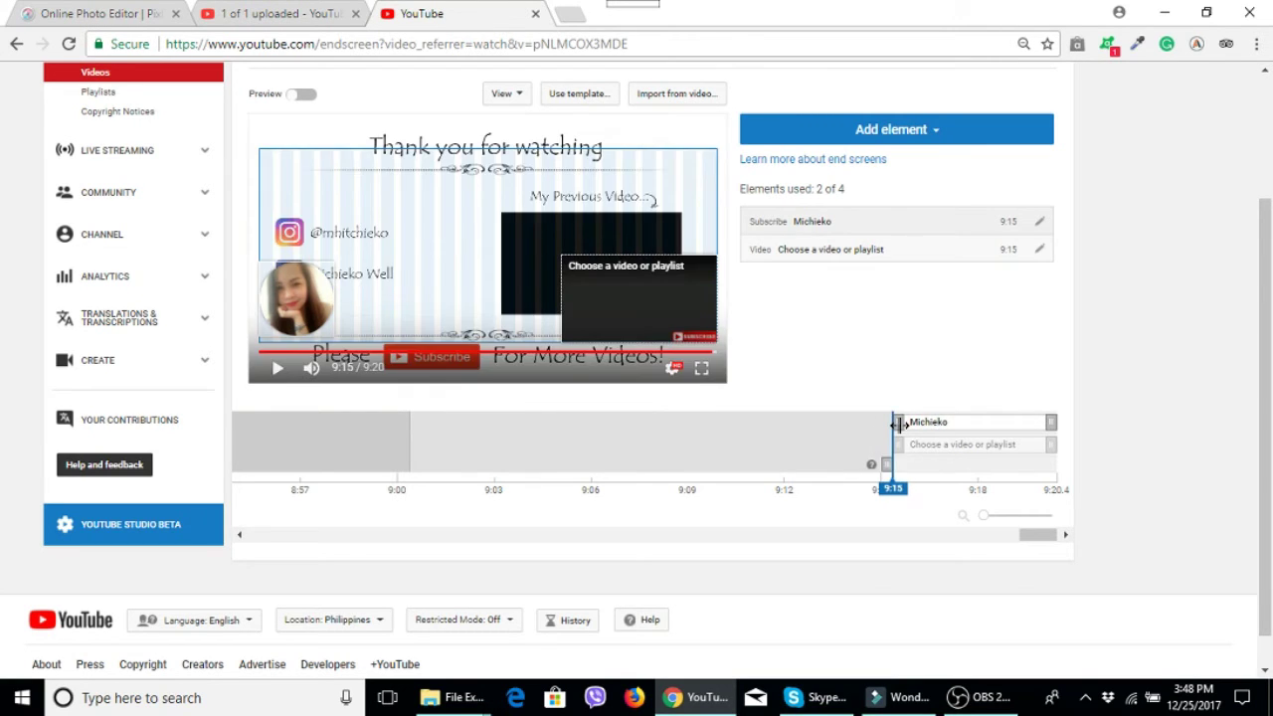
# Fit the video element over the black box under "My Previous Video" and move the subscribe element above the Instagram handle
pyautogui.moveTo(595, 313); pyautogui.dragTo(534, 267)
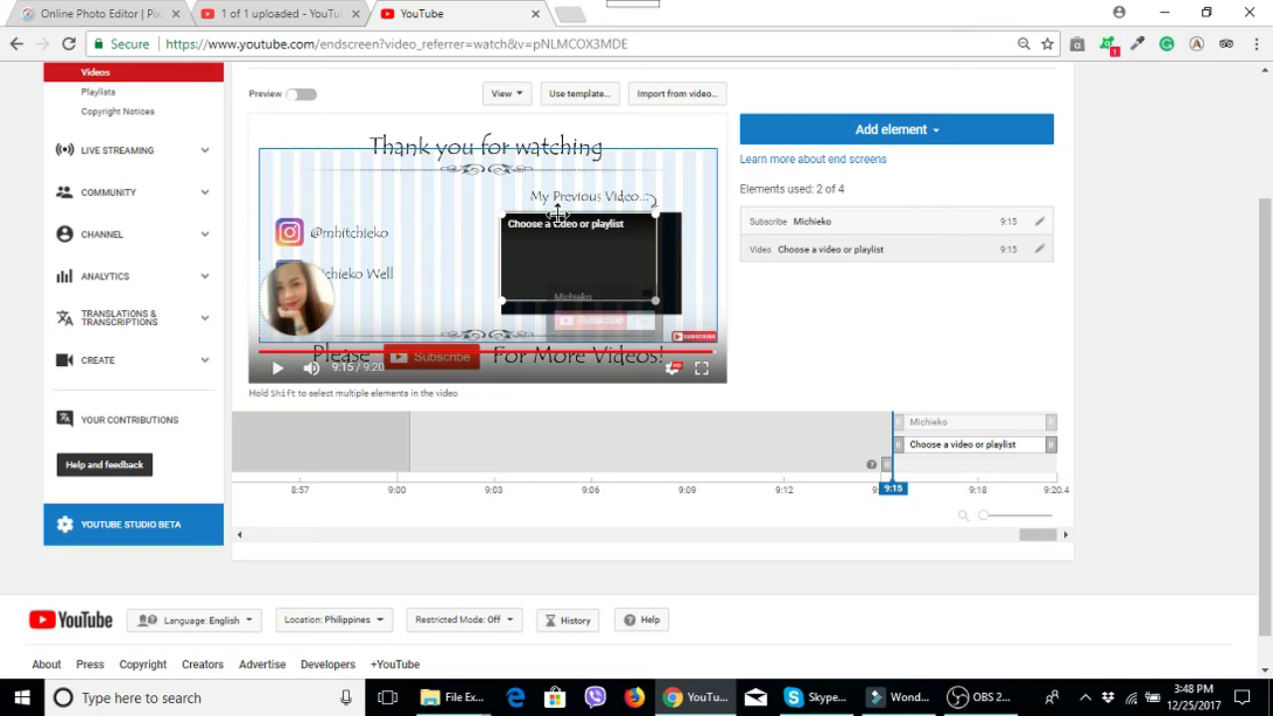
pyautogui.moveTo(656, 301); pyautogui.dragTo(664, 303)
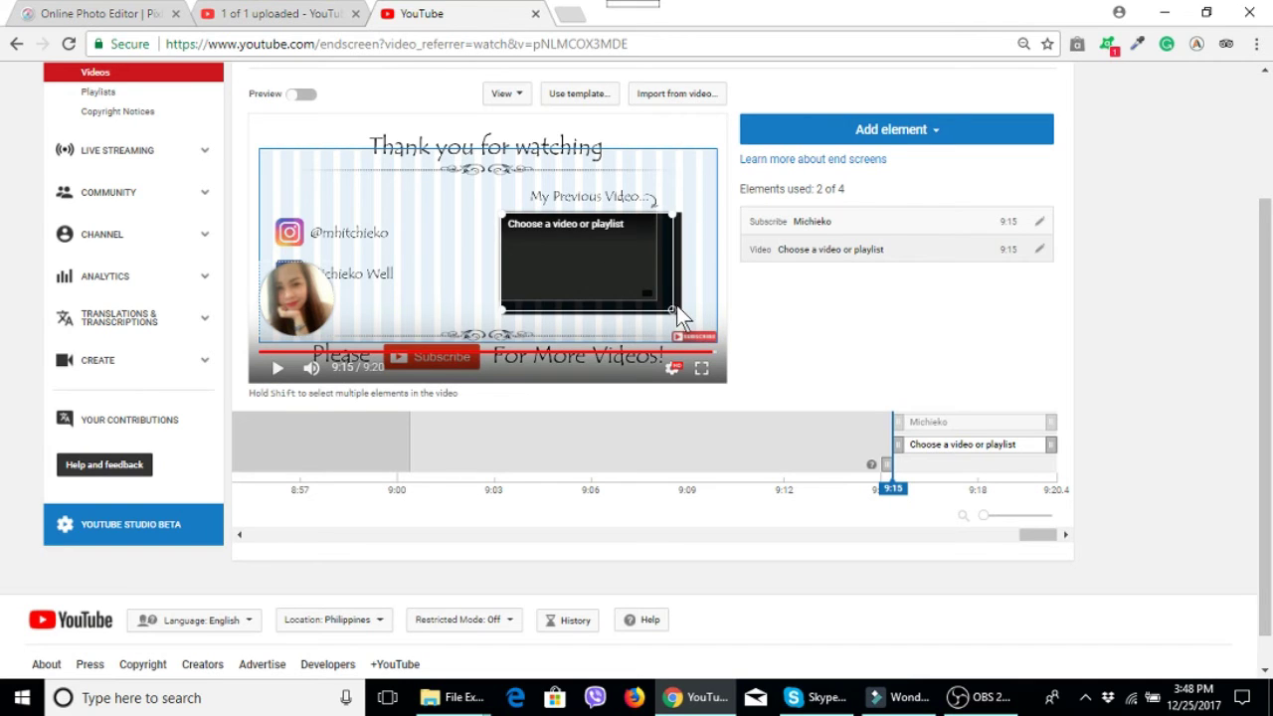
pyautogui.moveTo(678, 309); pyautogui.dragTo(683, 307)
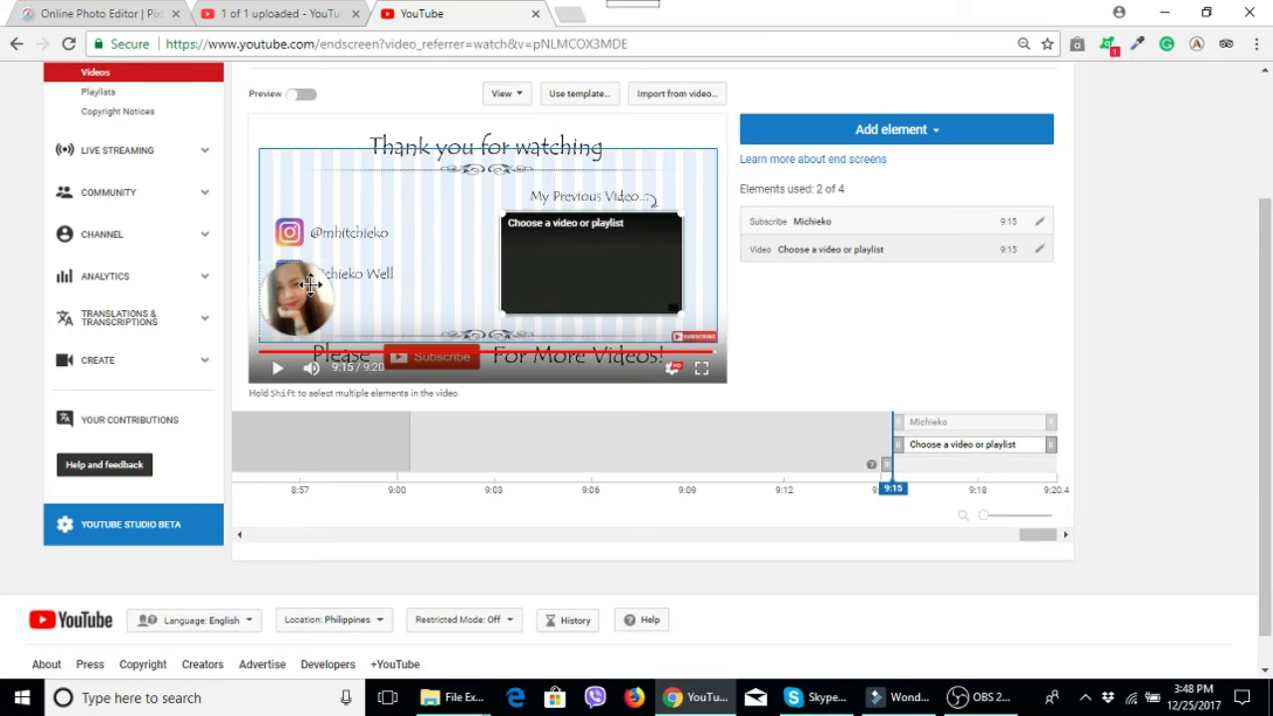
pyautogui.moveTo(311, 287); pyautogui.dragTo(312, 165)
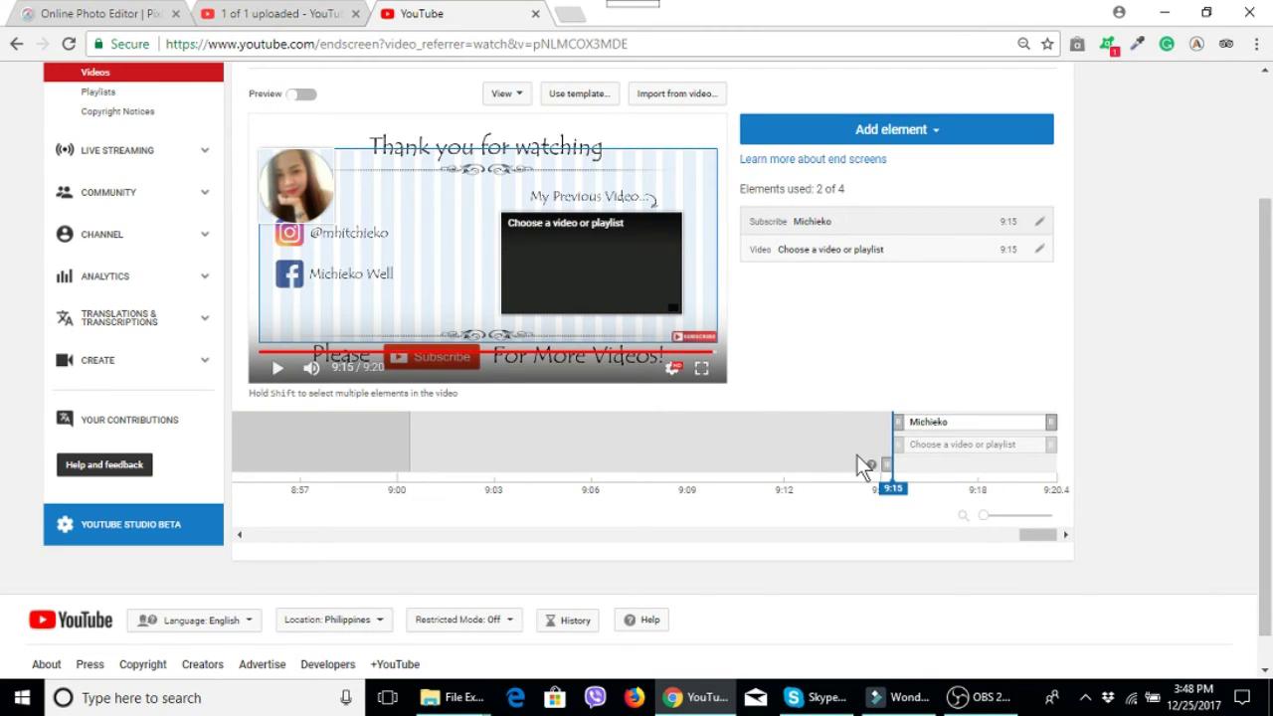
# Feature the upload "My New Baby - Canon SX50 HS" in the video element and save the end screen
pyautogui.doubleClick(602, 272)
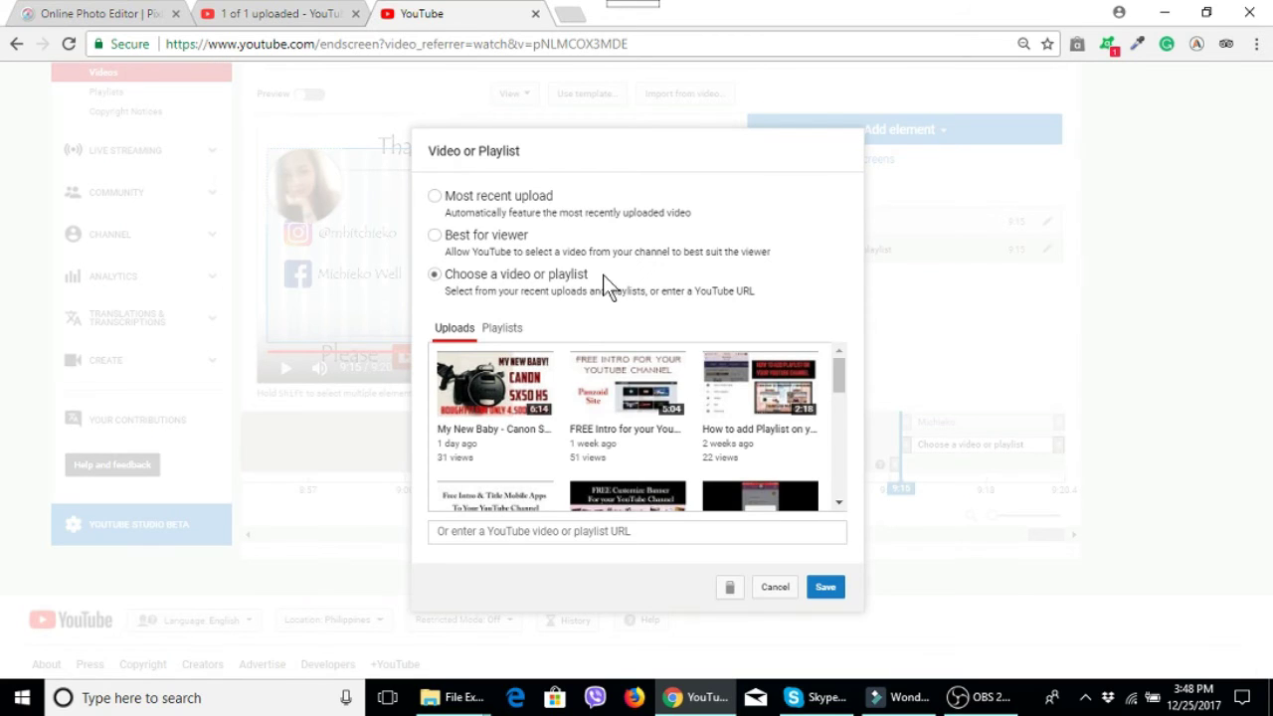
pyautogui.click(496, 417)
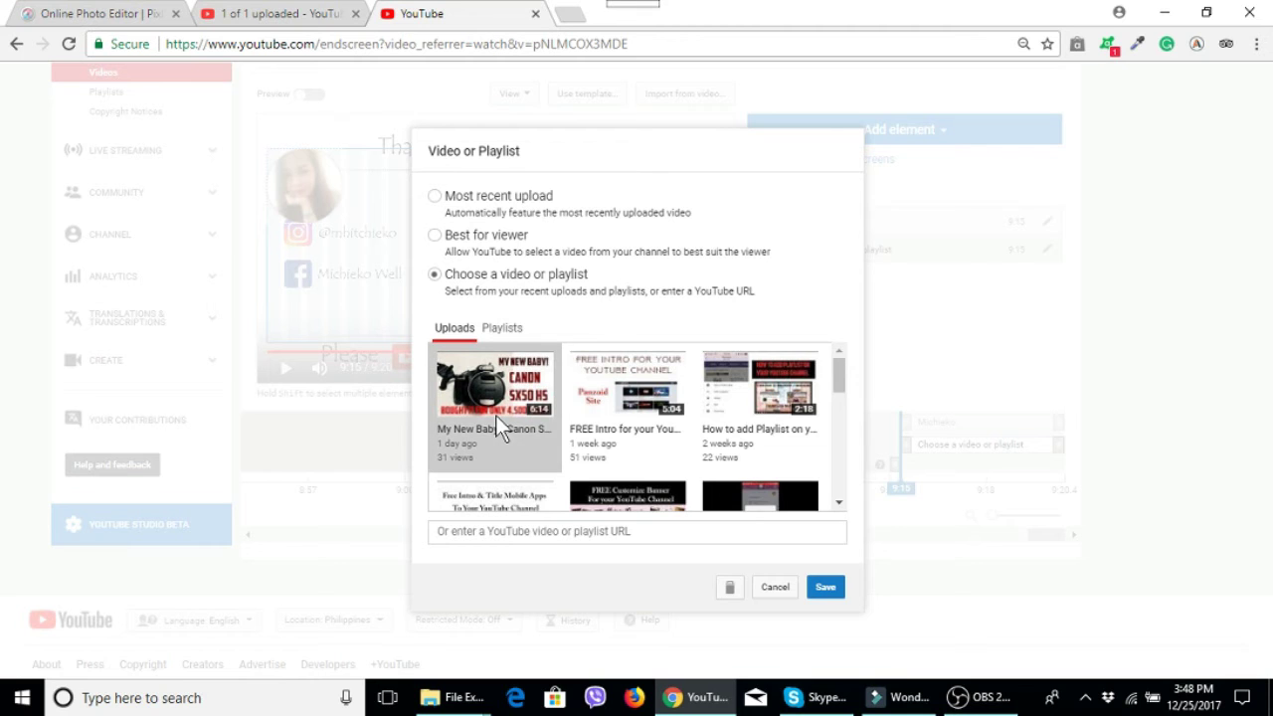
pyautogui.click(825, 589)
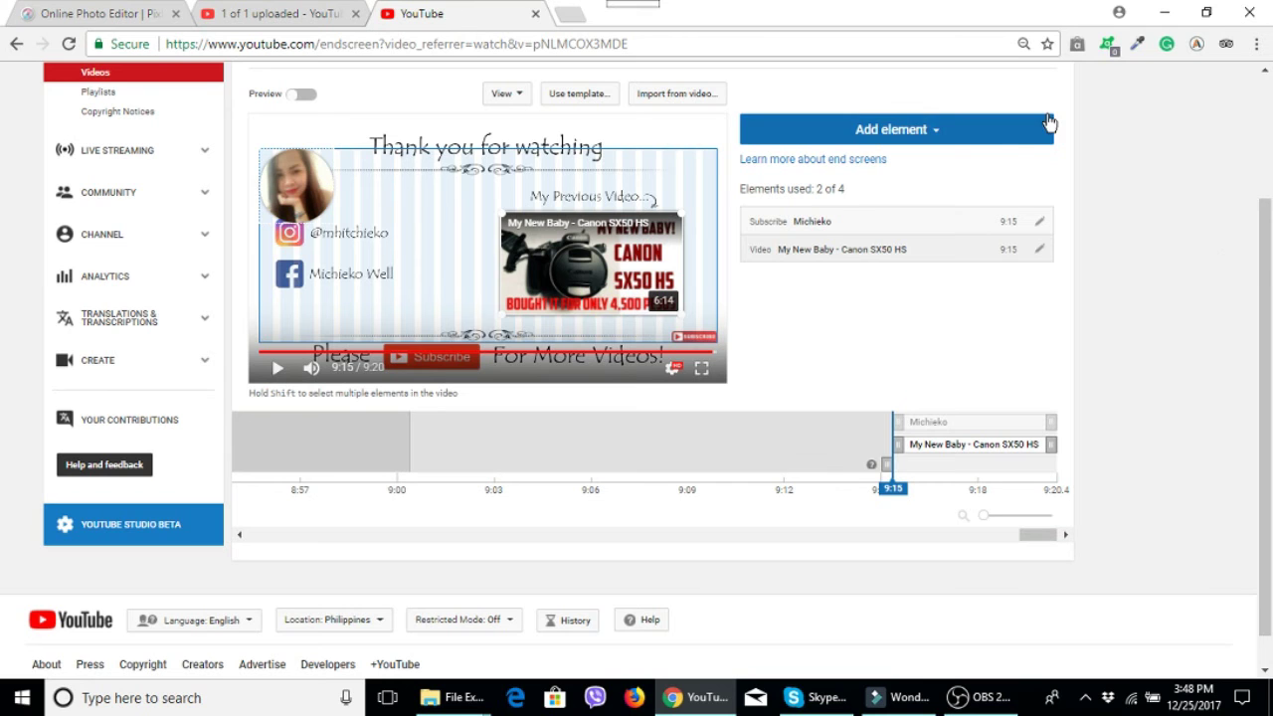
pyautogui.scroll(2, 1269, 284)
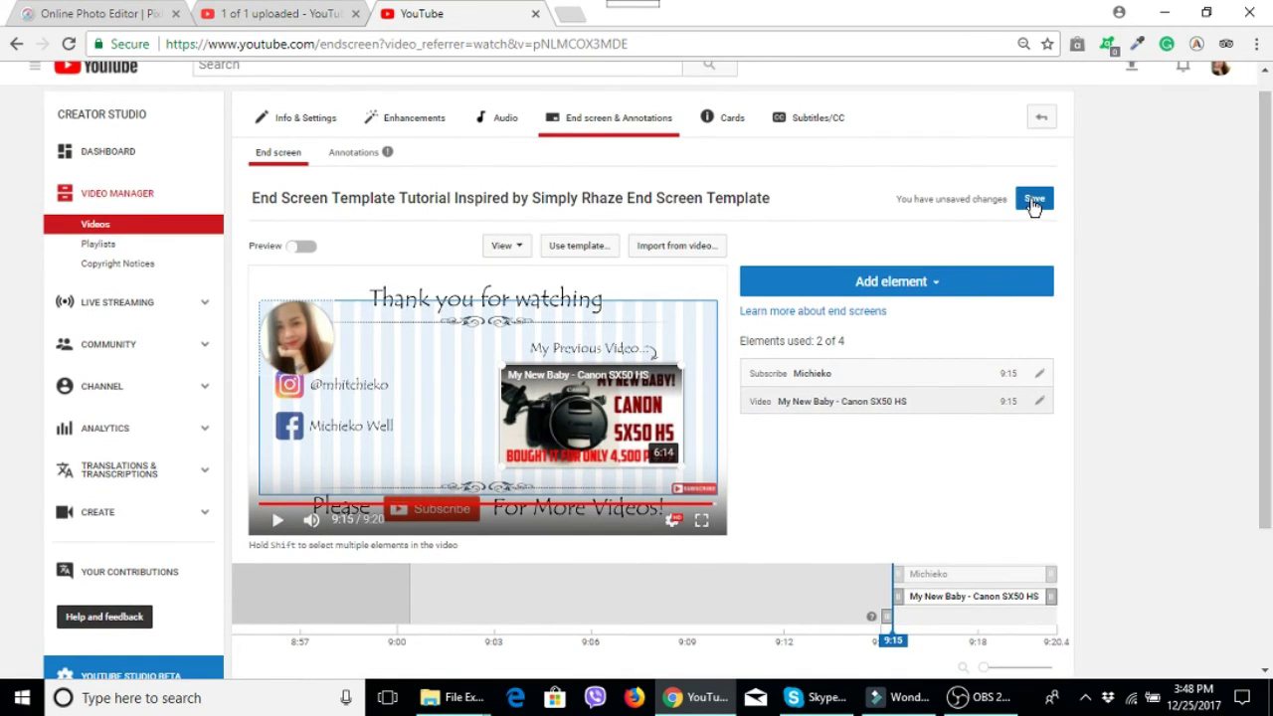
pyautogui.click(1035, 202)
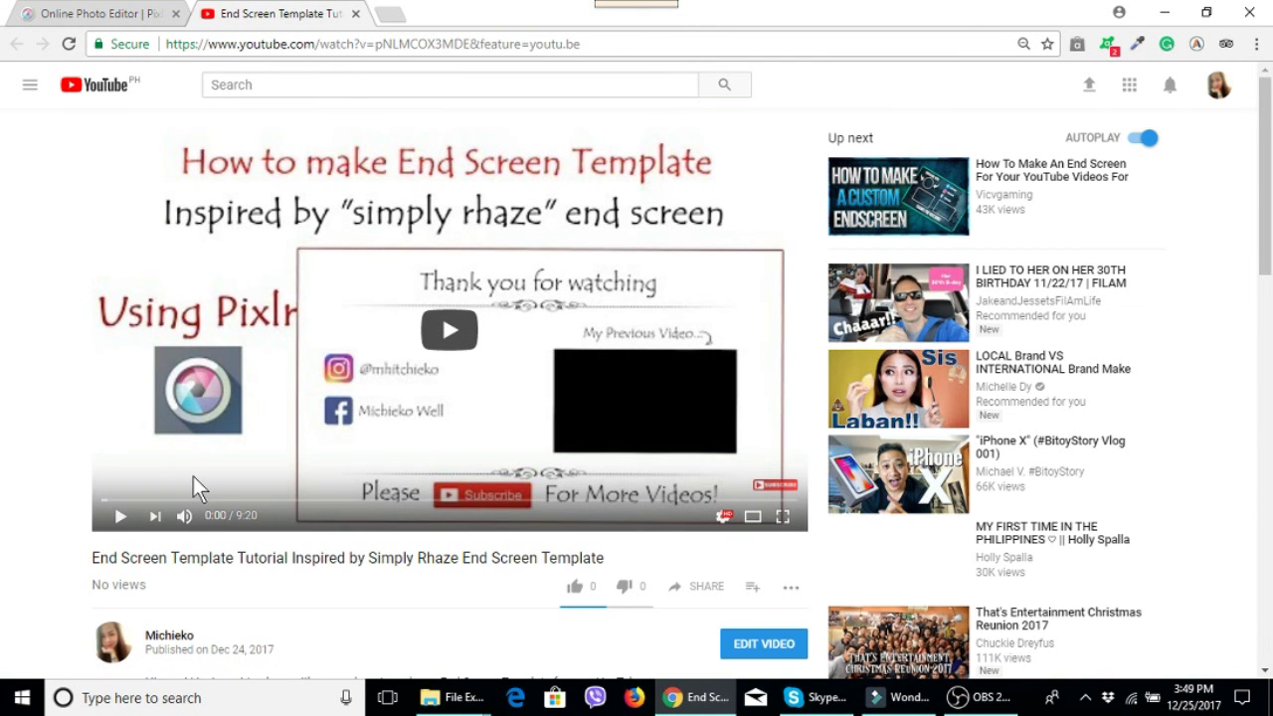
# Play the published video from 8:50 on its watch page to check the end screen
pyautogui.click(182, 471)
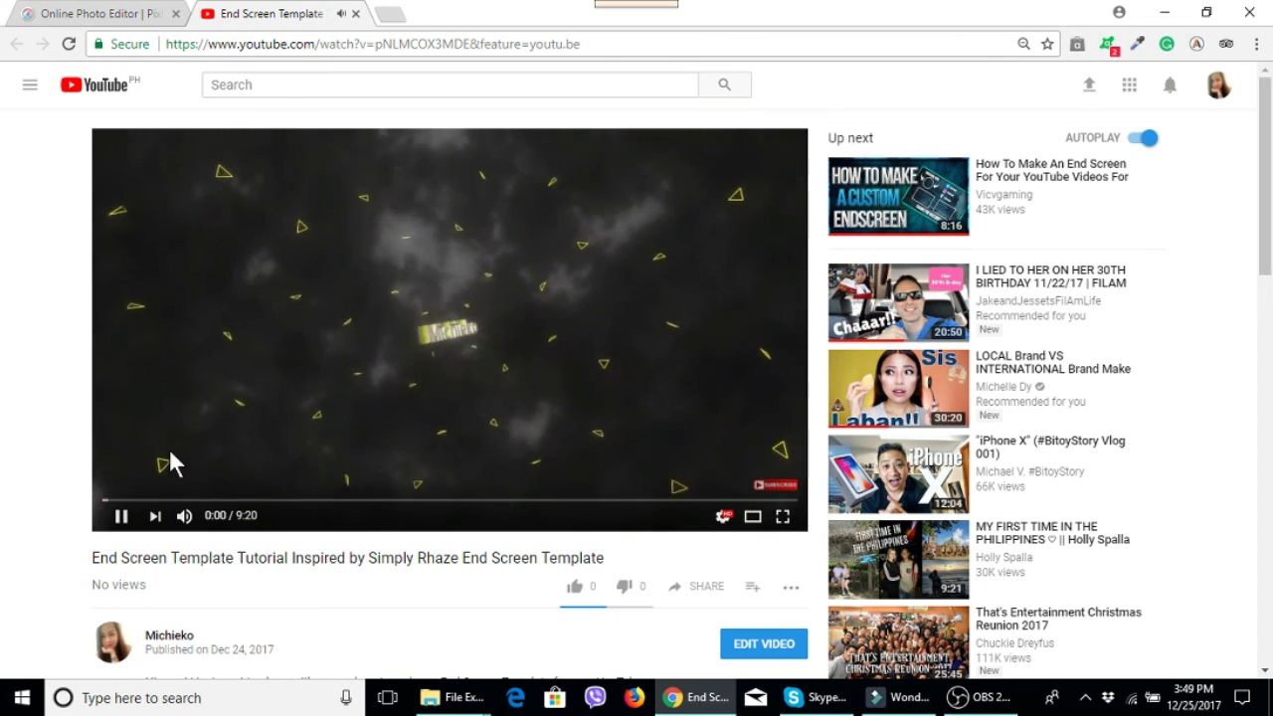
pyautogui.click(121, 515)
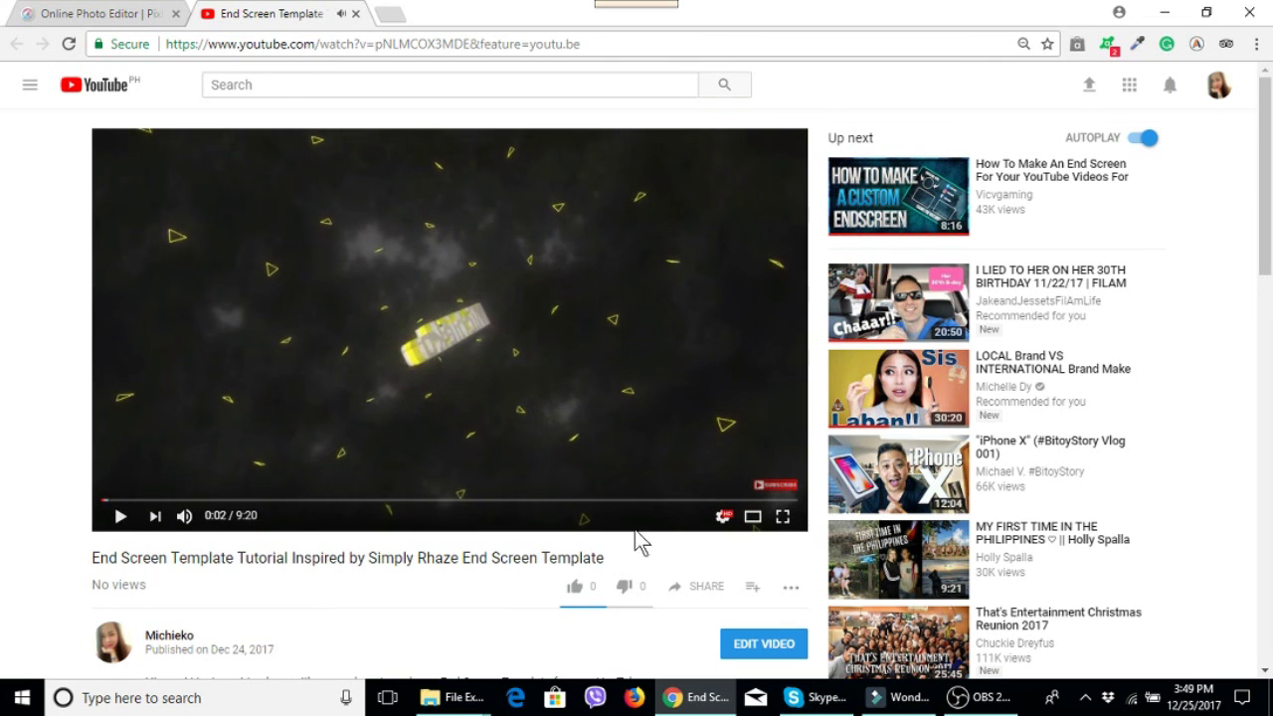
pyautogui.click(761, 500)
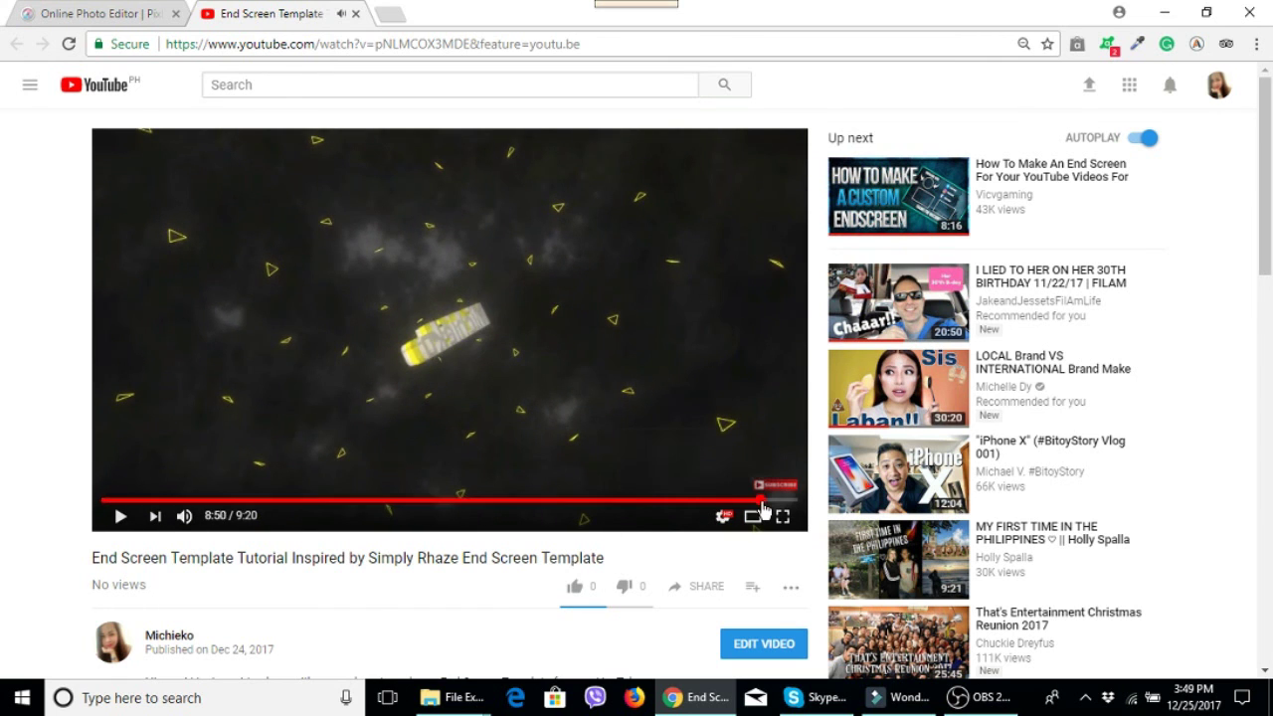
pyautogui.click(590, 419)
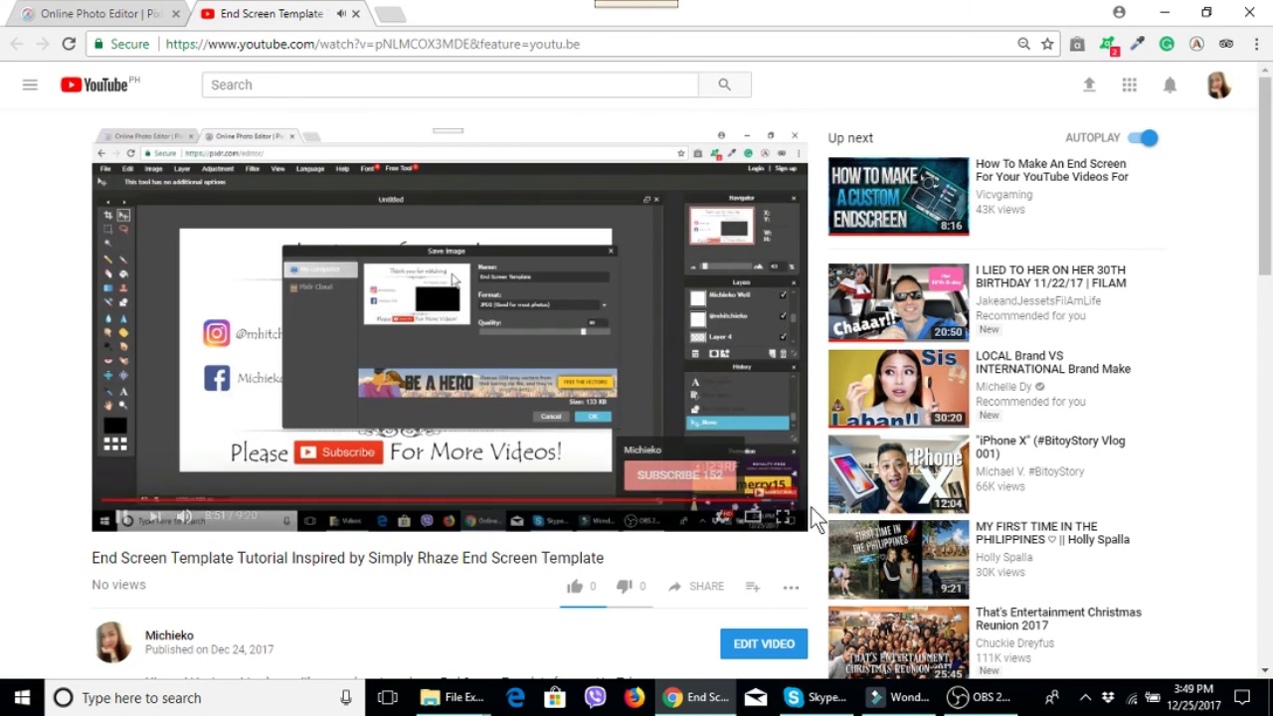